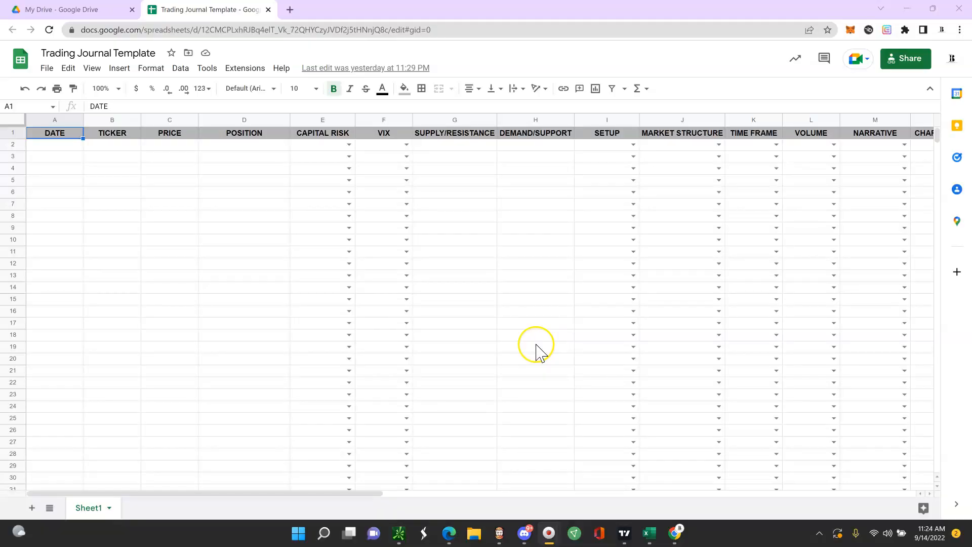
Step: Enter the date 9/14/2022 in the first empty row of the trading journal
click(48, 147)
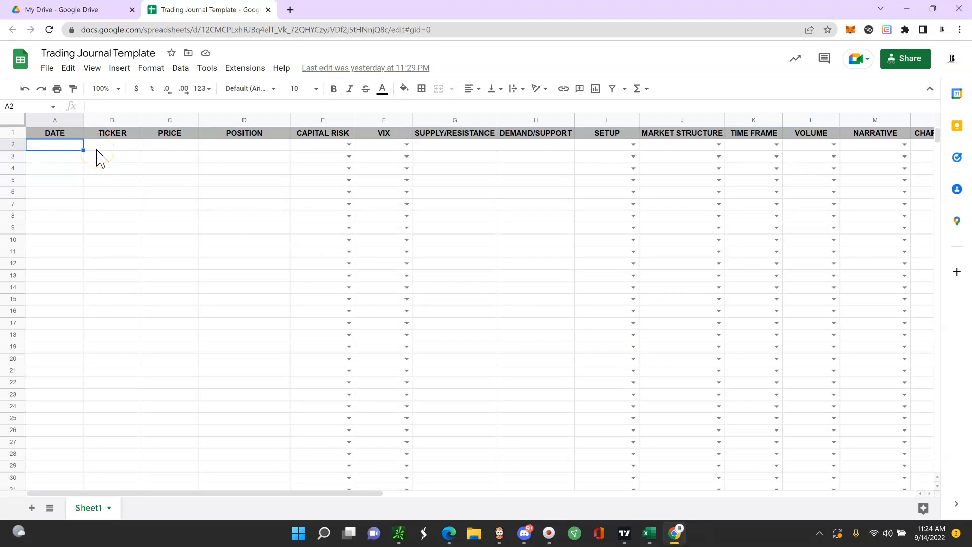
text(9/14/)
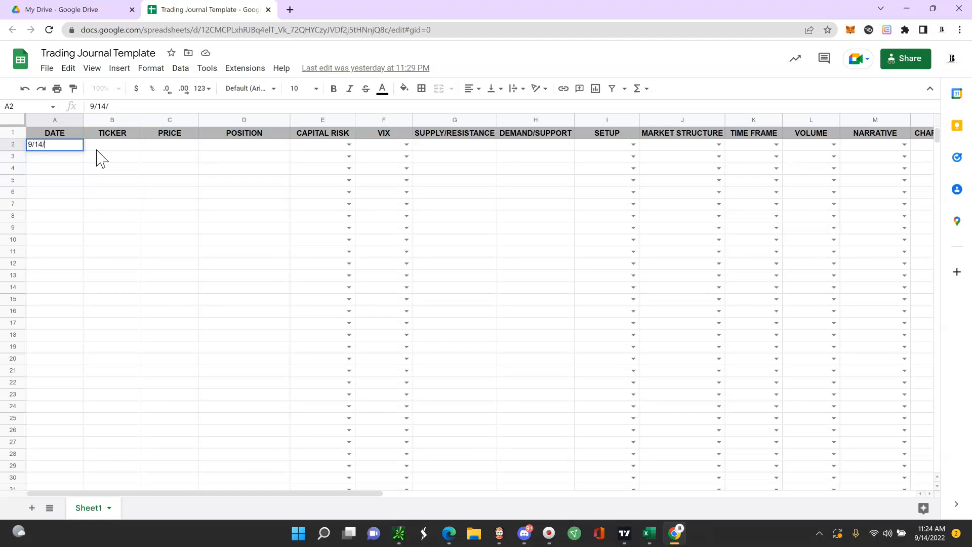
text(2022)
key(Tab)
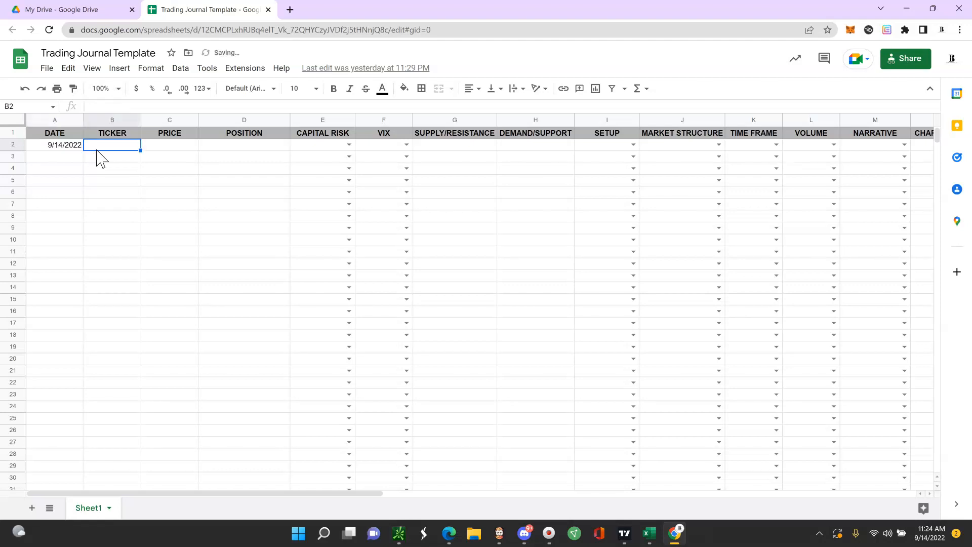
Step: Fill in the 9/14/2022 entry's ticker as META and its price as 150
text(META)
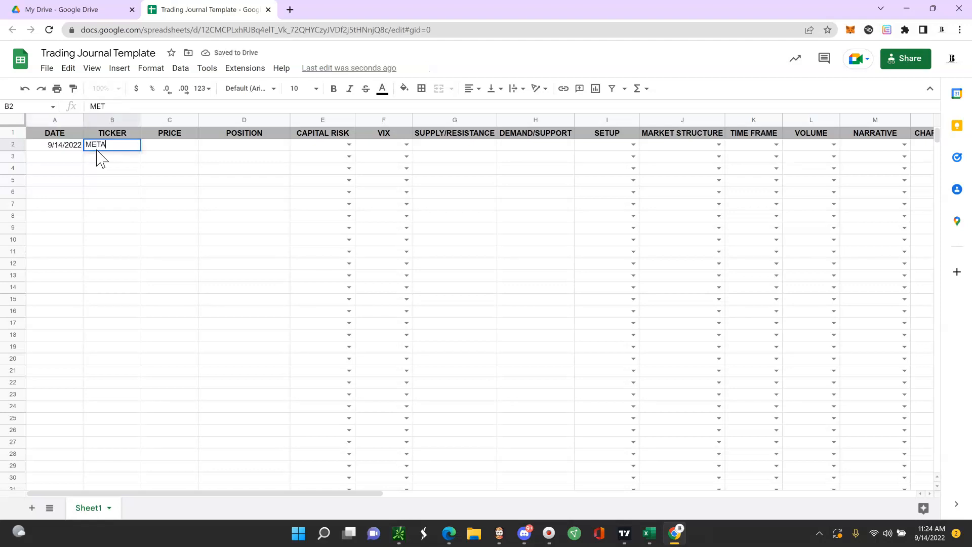
key(Tab)
text(150)
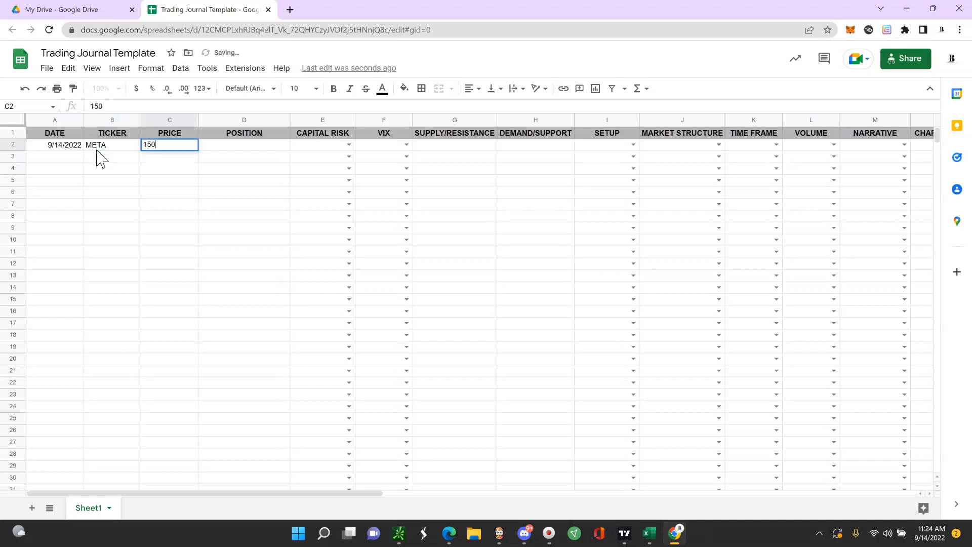
key(Tab)
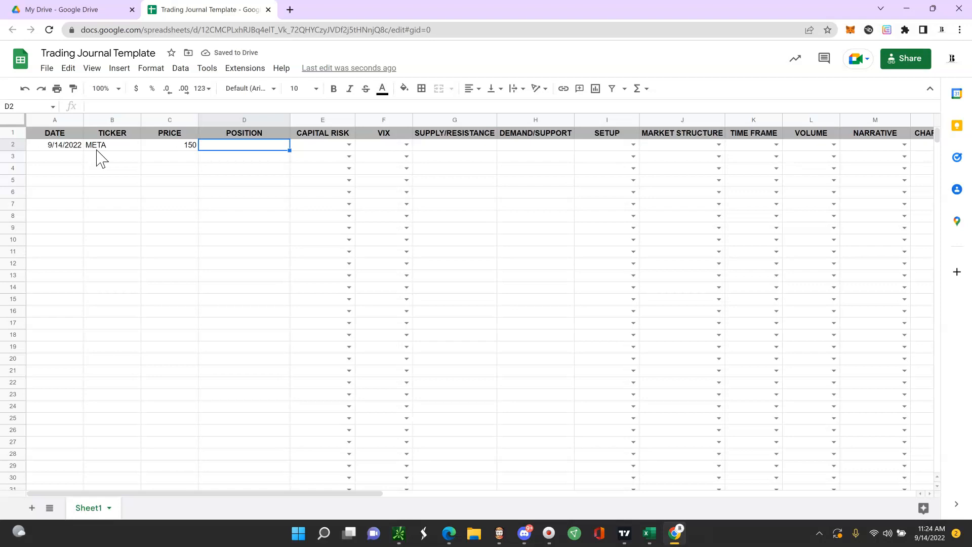
Step: Leave the META entry's position blank and set its capital risk to 4-6%
key(Tab)
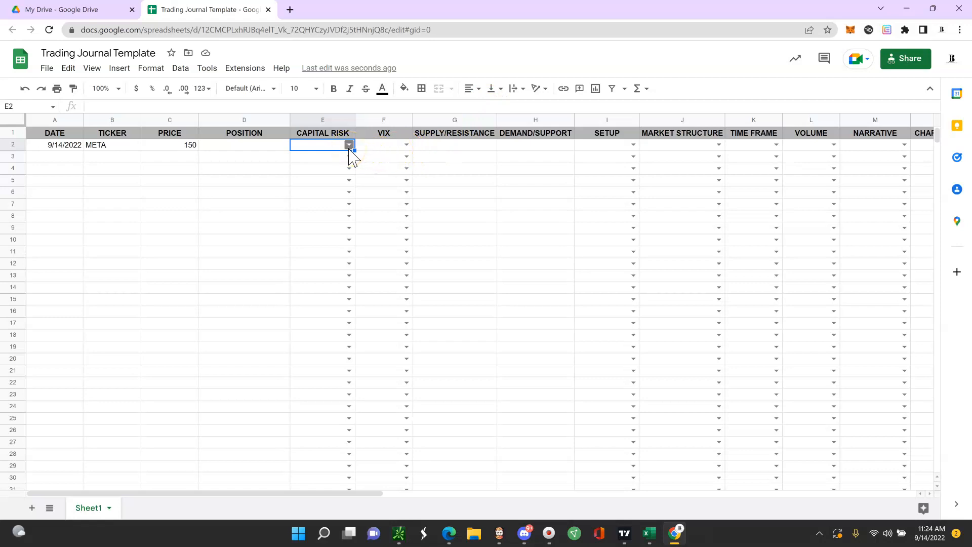
click(348, 146)
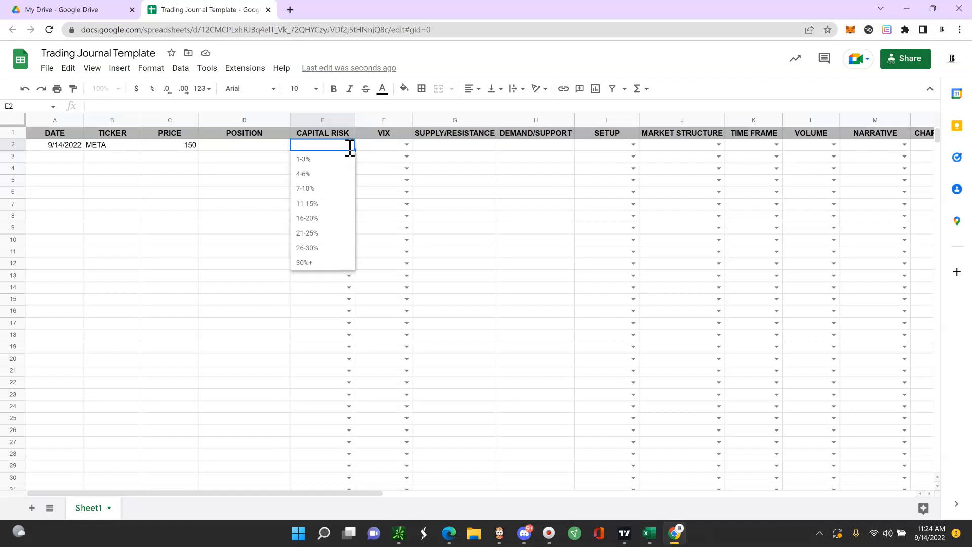
click(304, 175)
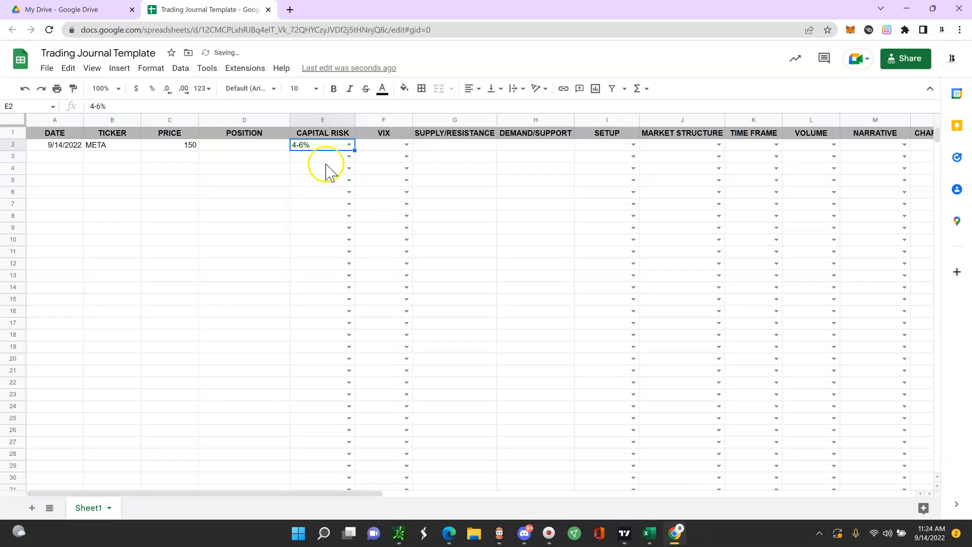
Step: Set the VIX value of the META entry to Bullish
click(392, 147)
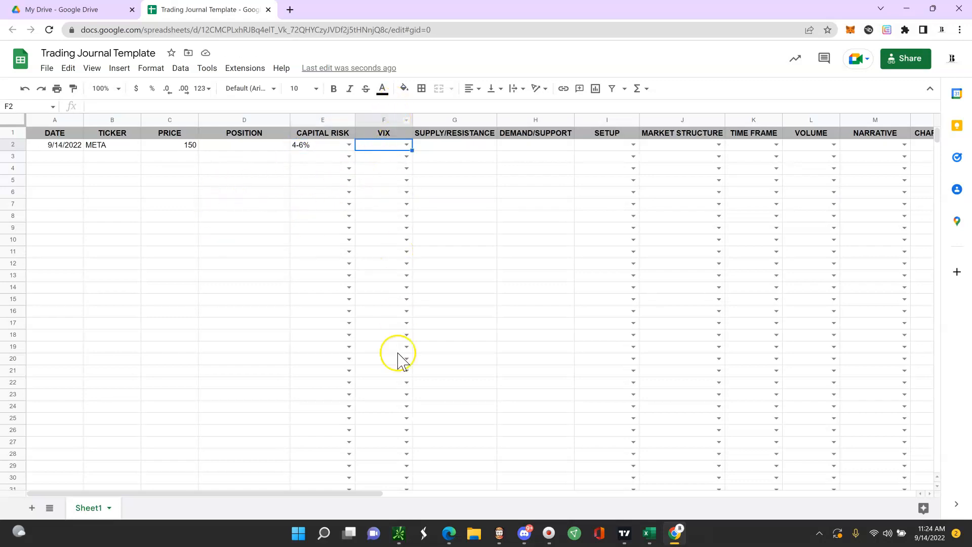
click(406, 146)
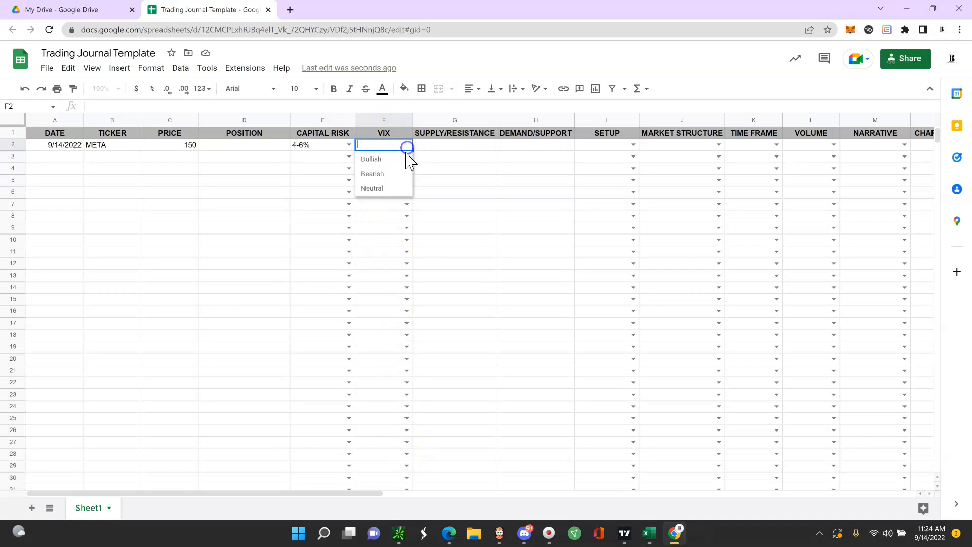
click(391, 175)
click(409, 147)
click(385, 160)
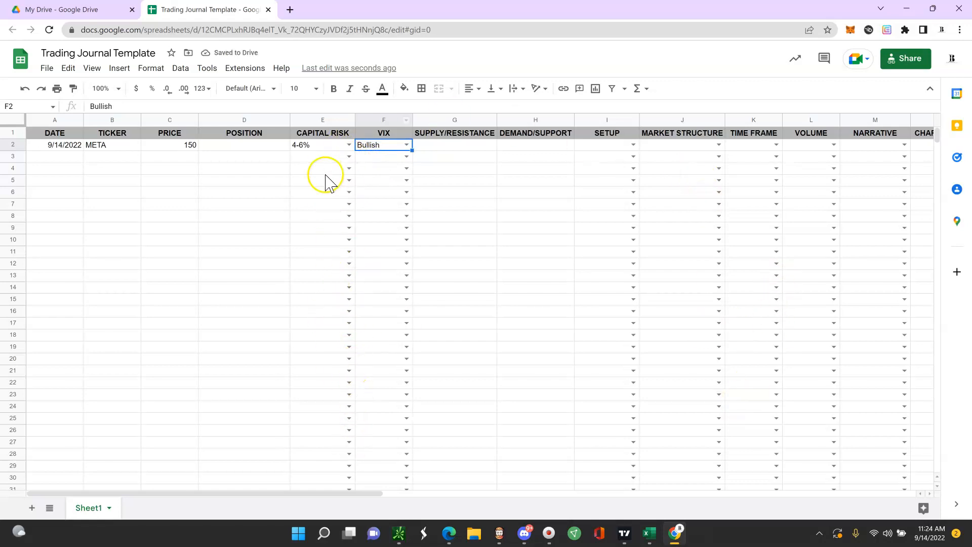
click(406, 156)
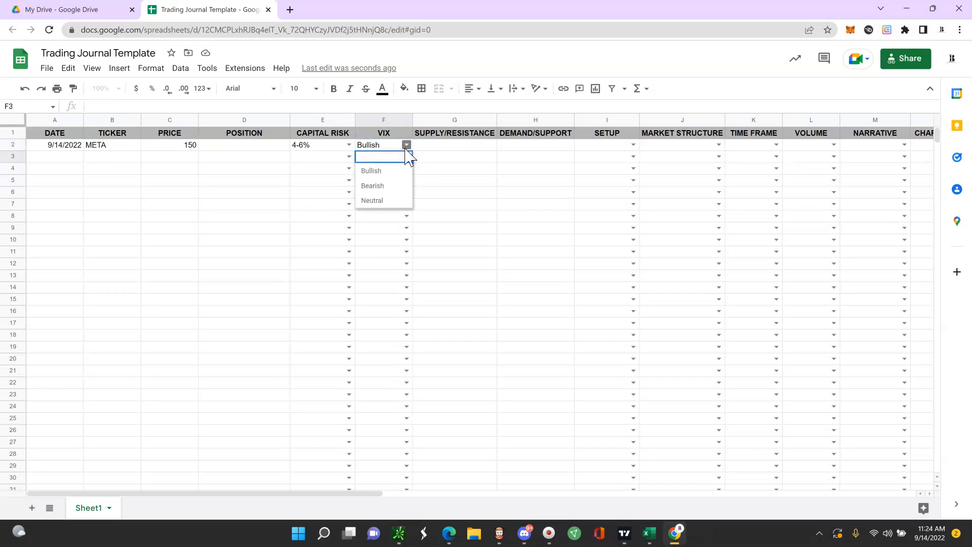
click(406, 145)
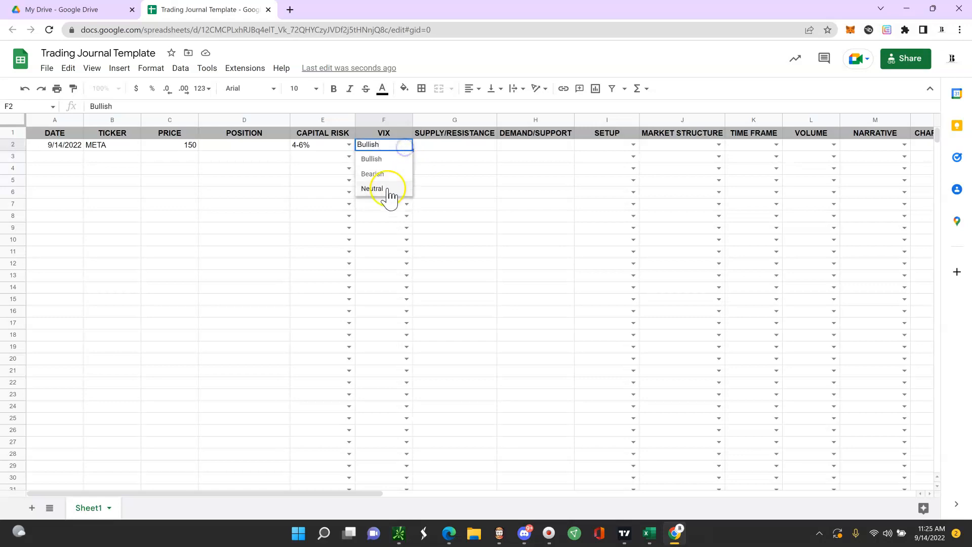
double_click(376, 147)
click(393, 261)
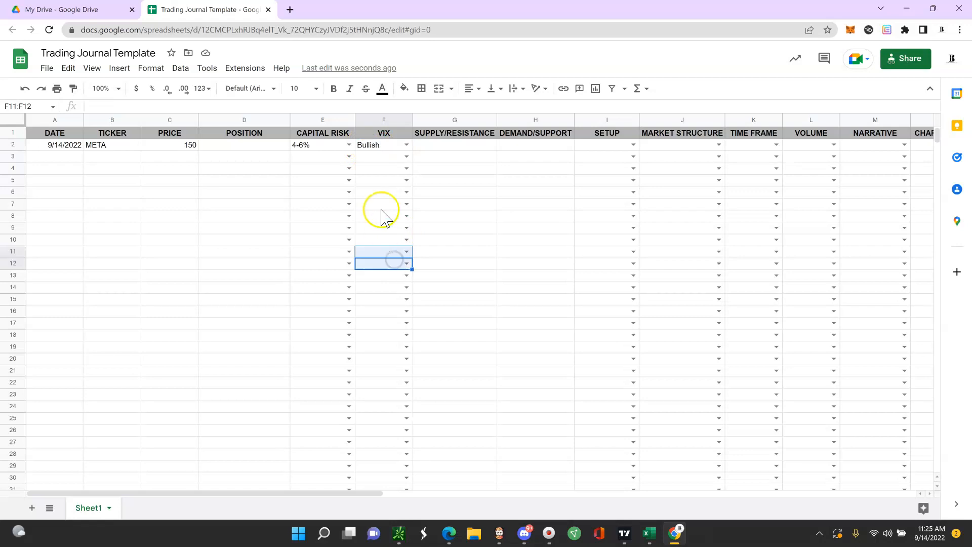
click(382, 172)
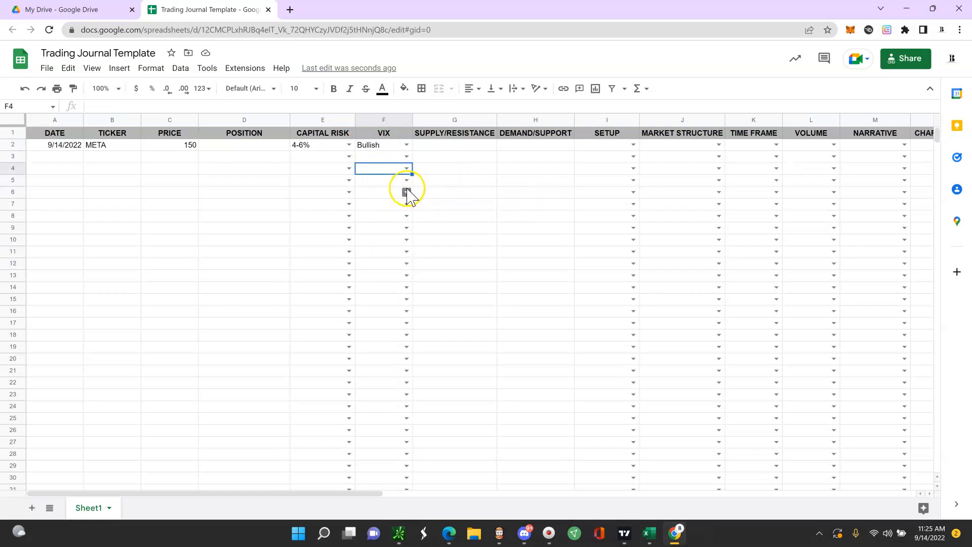
click(385, 146)
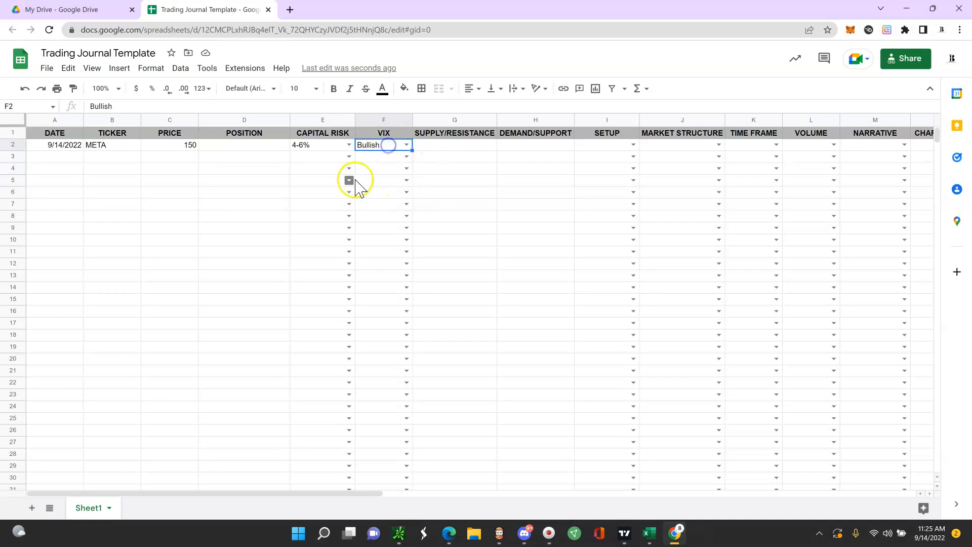
Step: Enter 150 as supply/resistance and 145 as demand/support for the META entry
click(442, 148)
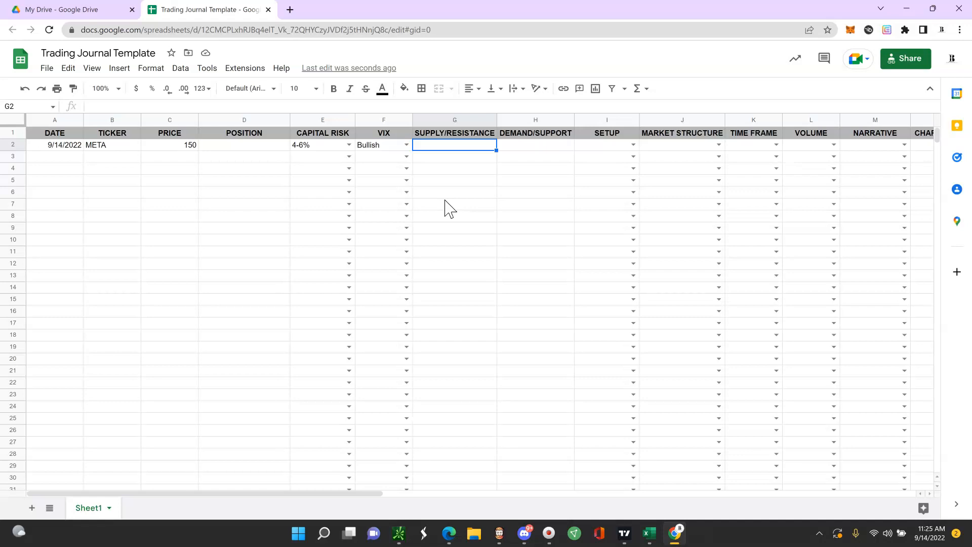
text(15)
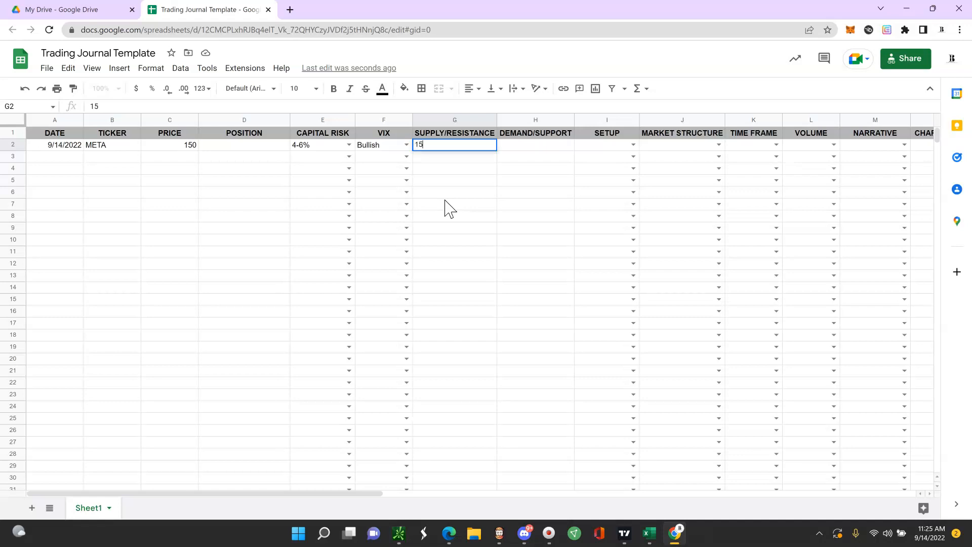
text(0)
key(Tab)
text(145)
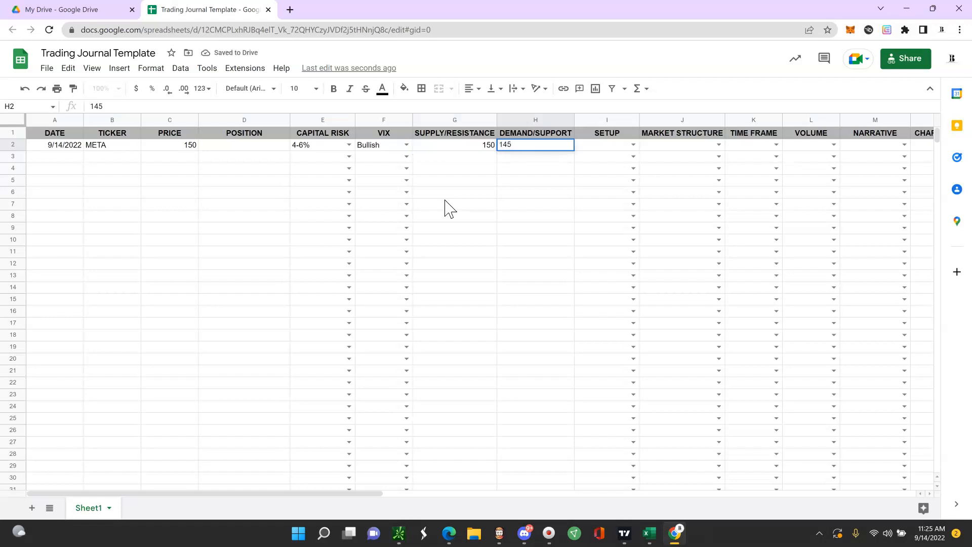
key(Tab)
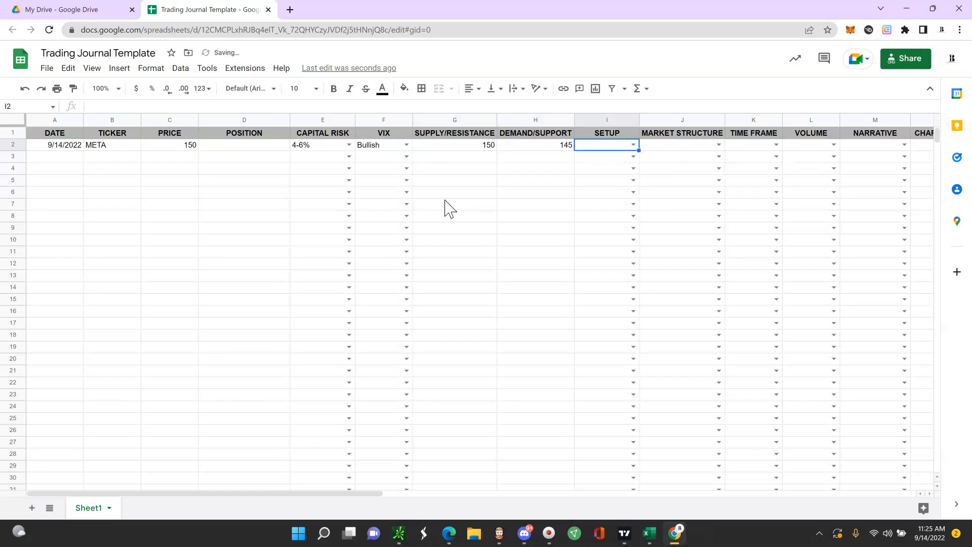
Step: Change the META entry's supply/resistance to the range 152-50 and its demand/support to 147-45
key(Left)
key(Left)
key(Return)
key(BackSpace)
text(2-50)
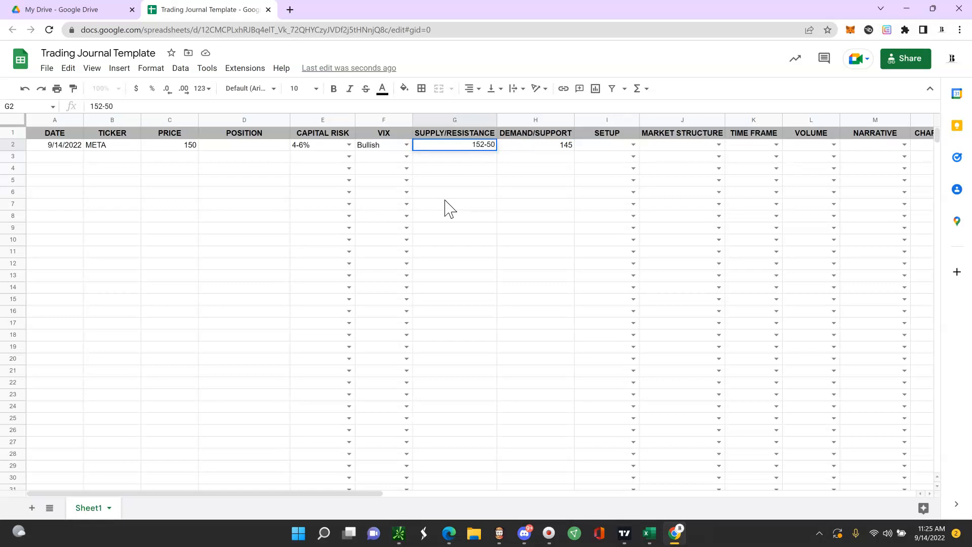
key(Tab)
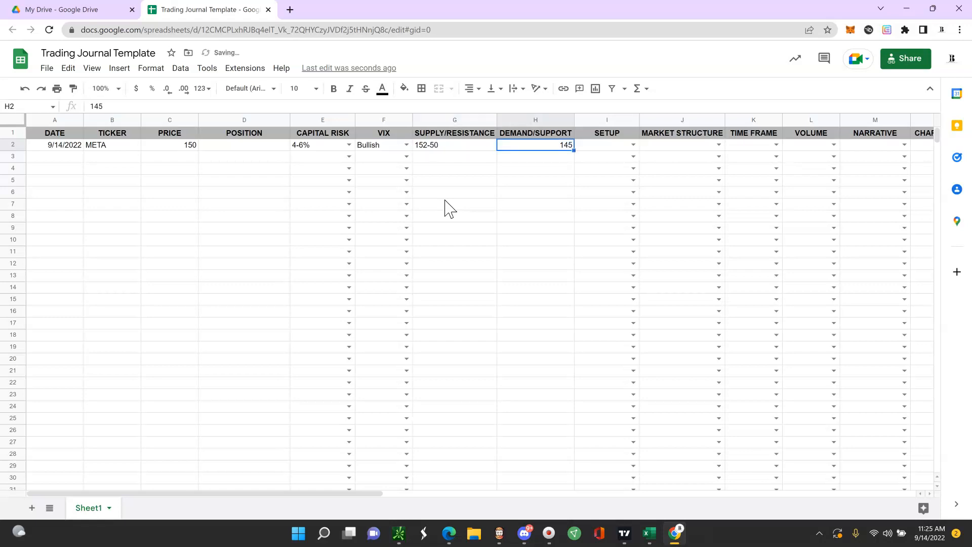
text(147-45)
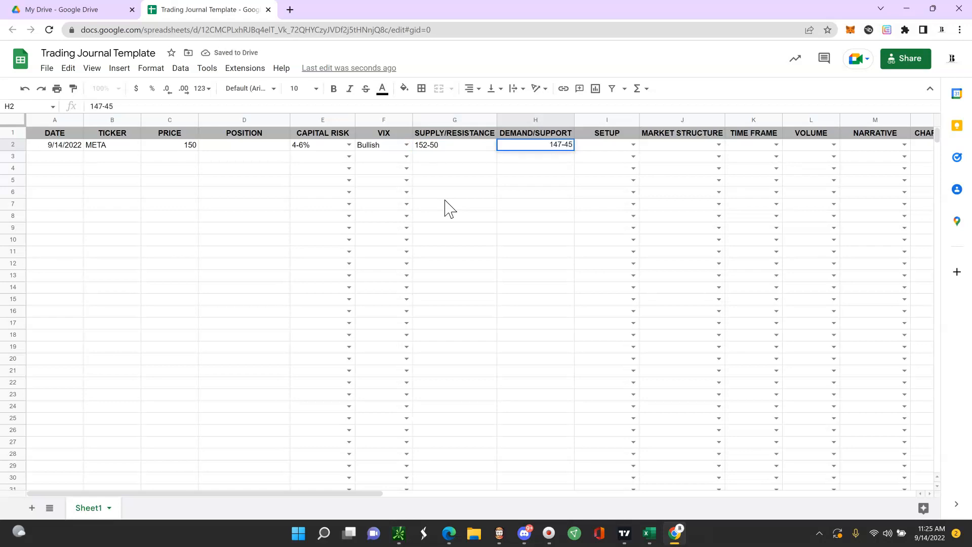
key(Return)
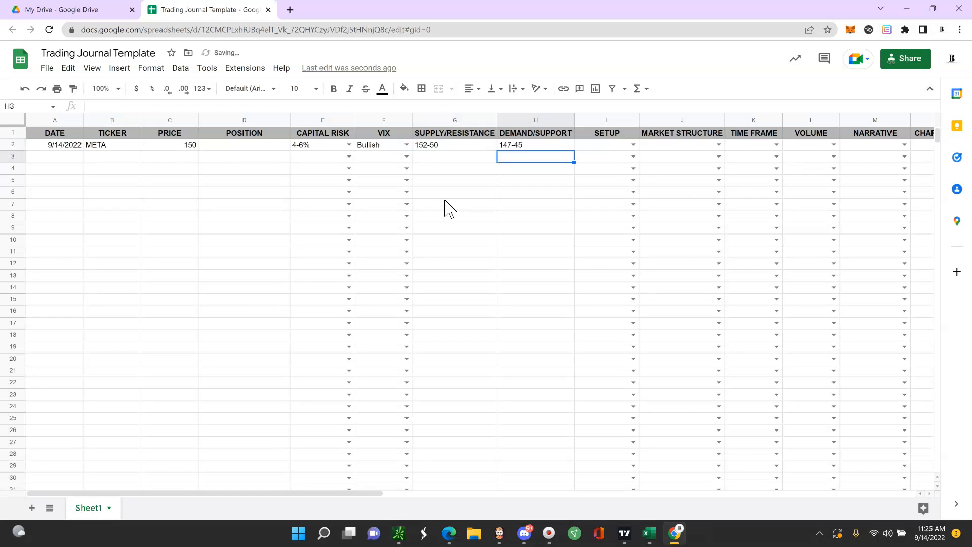
Step: Set the META entry's setup to Shooting Star
click(633, 146)
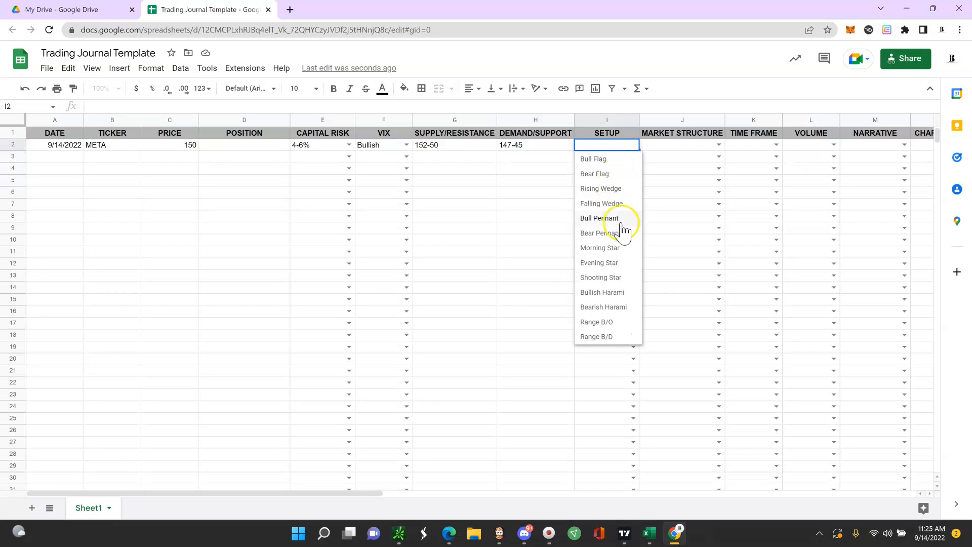
click(626, 279)
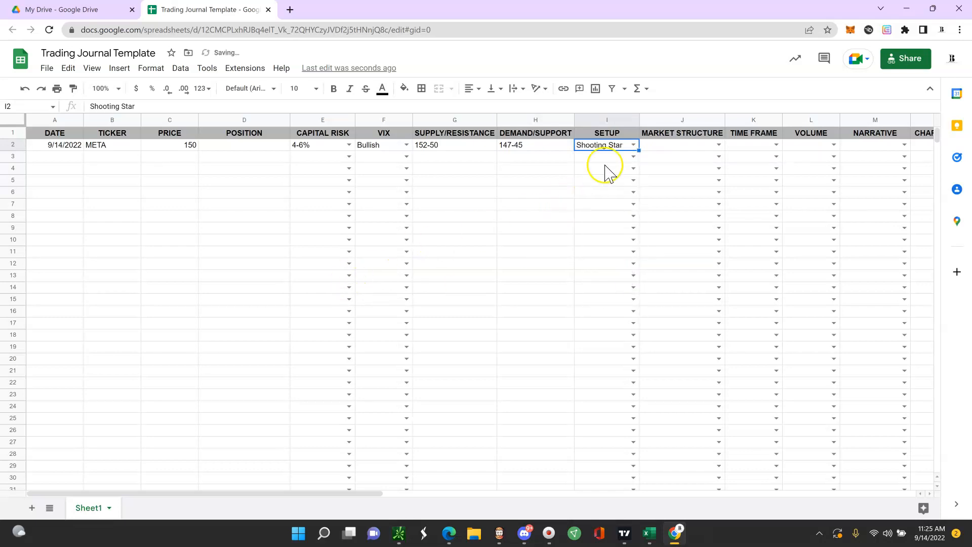
click(633, 146)
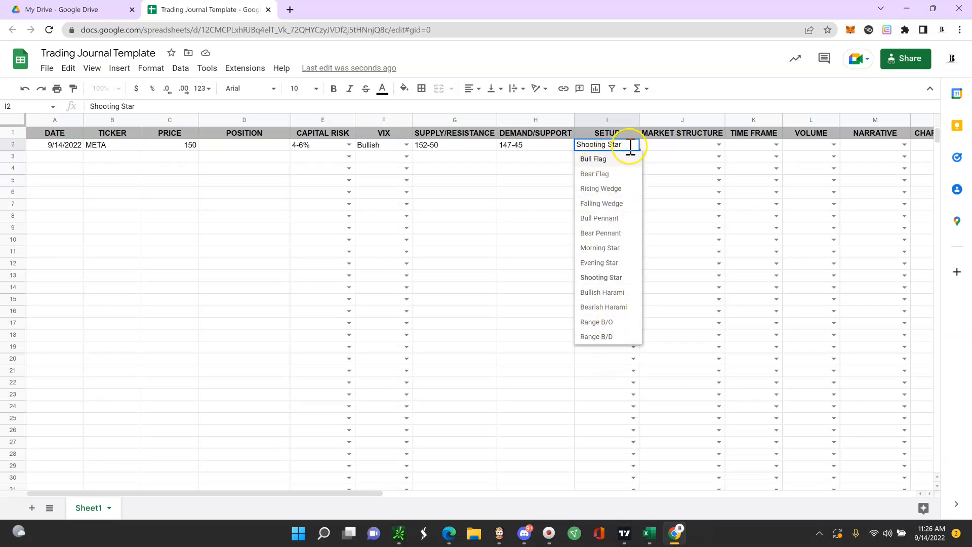
click(540, 214)
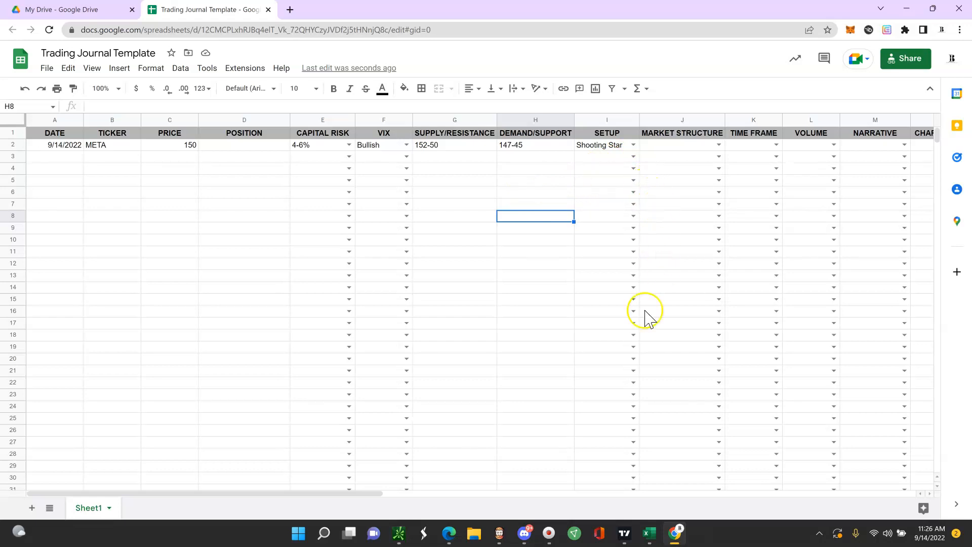
Step: Set the META entry's market structure to Trending Bear and its time frame to Daily
click(375, 494)
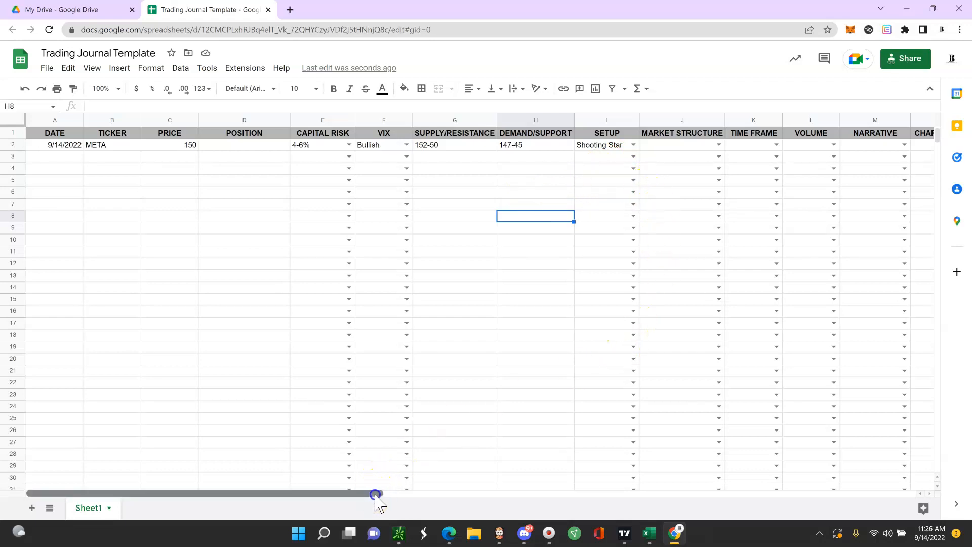
drag(402, 499, 434, 501)
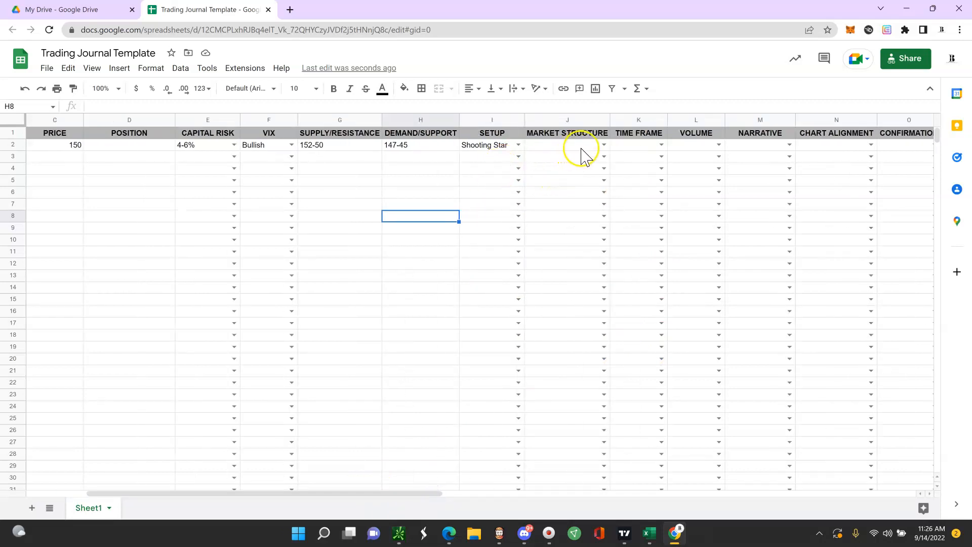
click(604, 145)
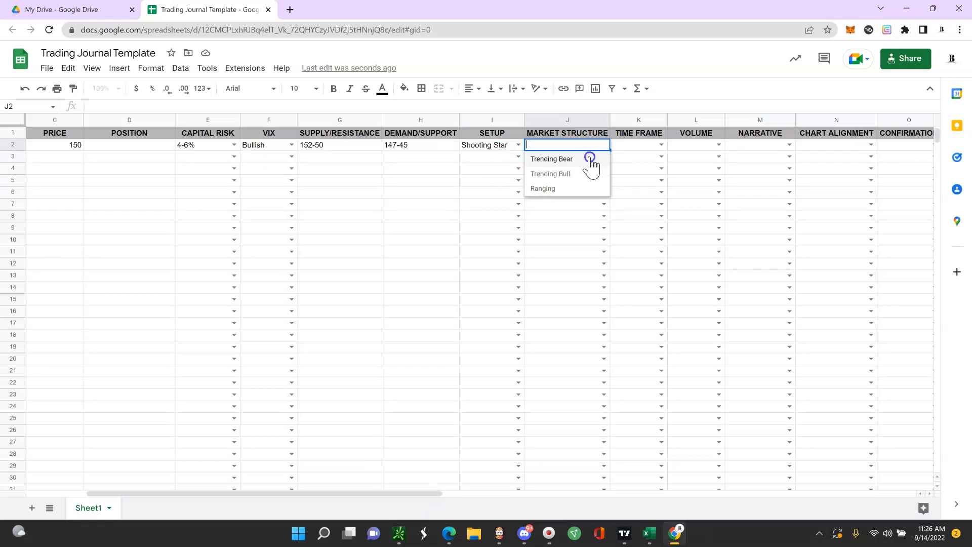
click(590, 160)
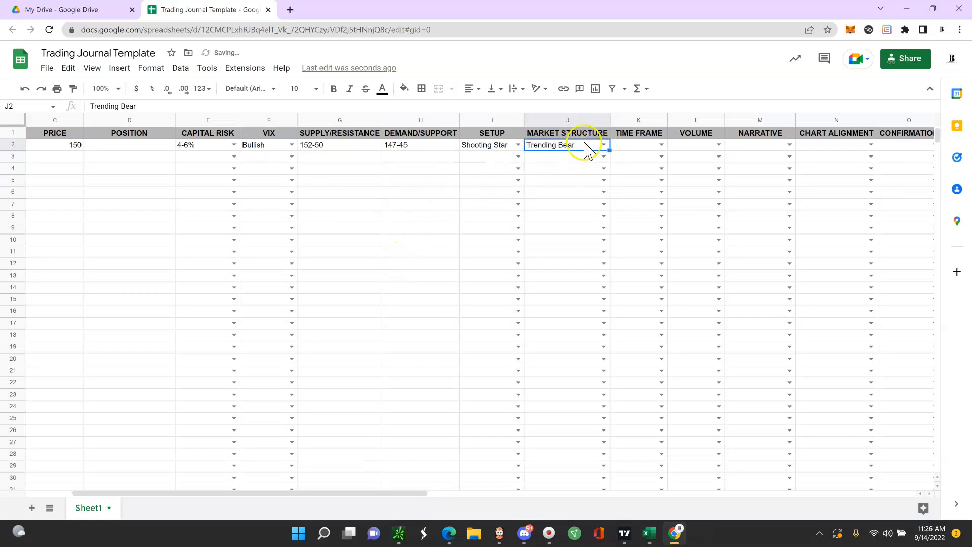
click(661, 145)
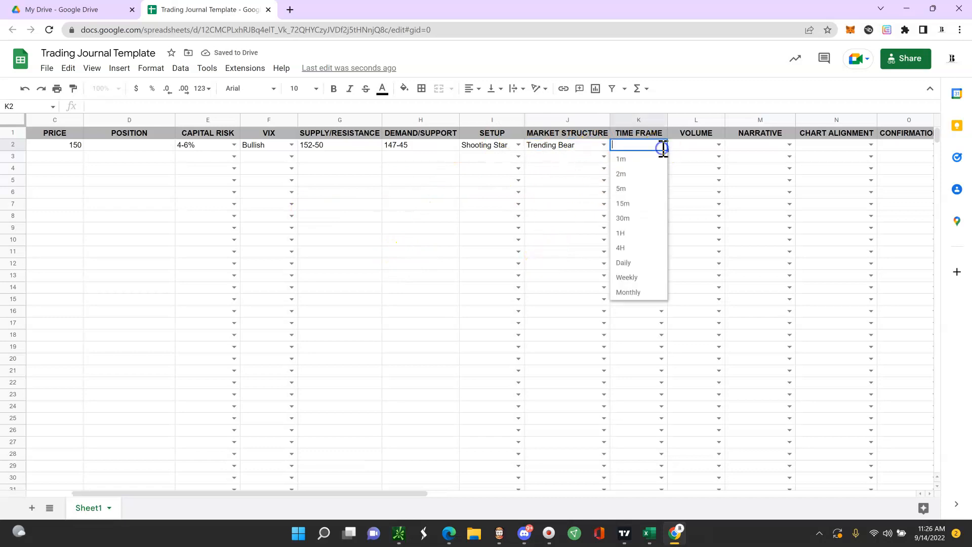
click(626, 264)
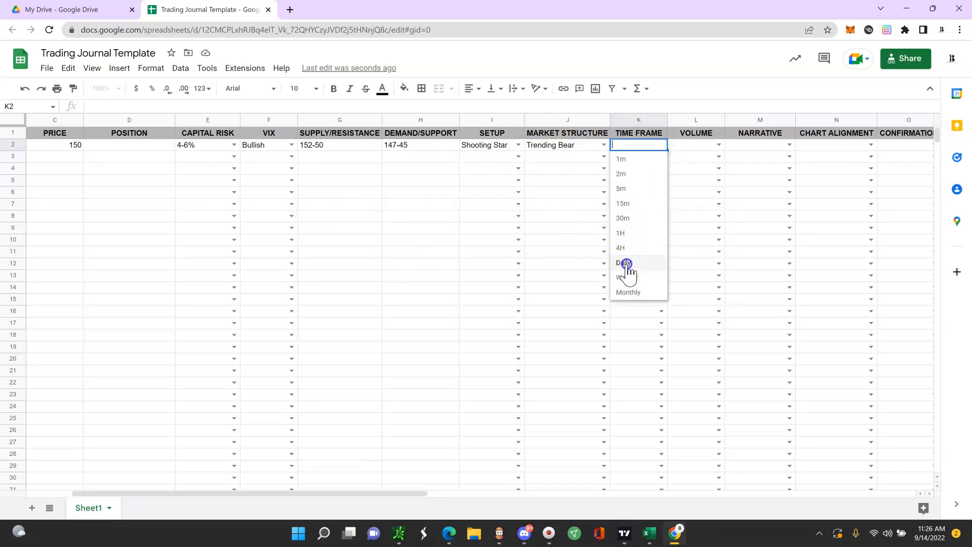
Step: Set the META entry's volume to <avg sell
drag(382, 494, 436, 495)
click(659, 147)
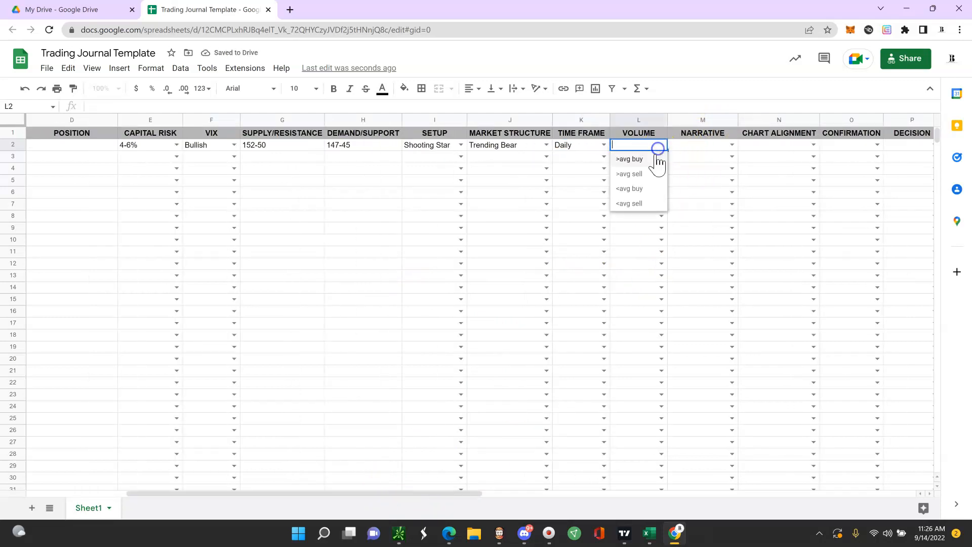
click(640, 203)
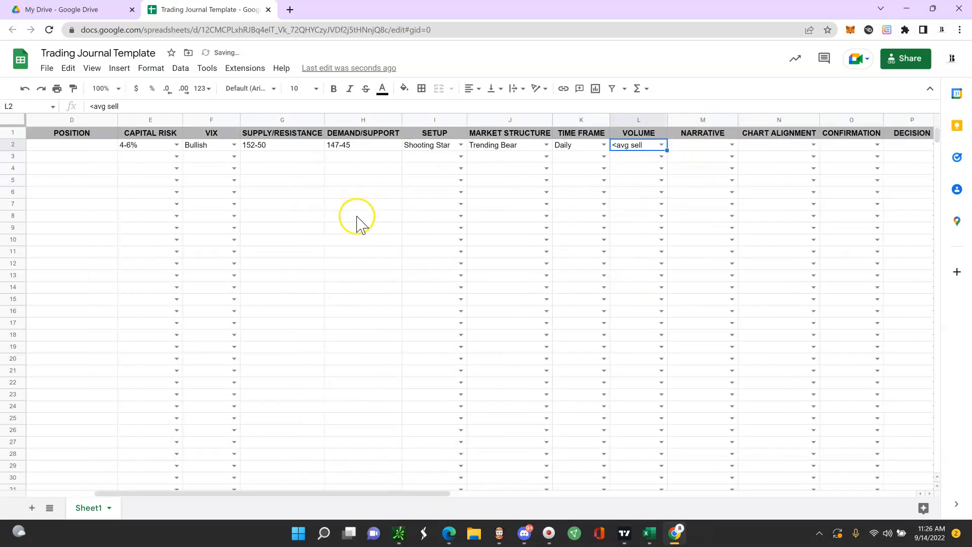
Step: Set the META entry's narrative to Economic News and its chart alignment to Yes
click(729, 147)
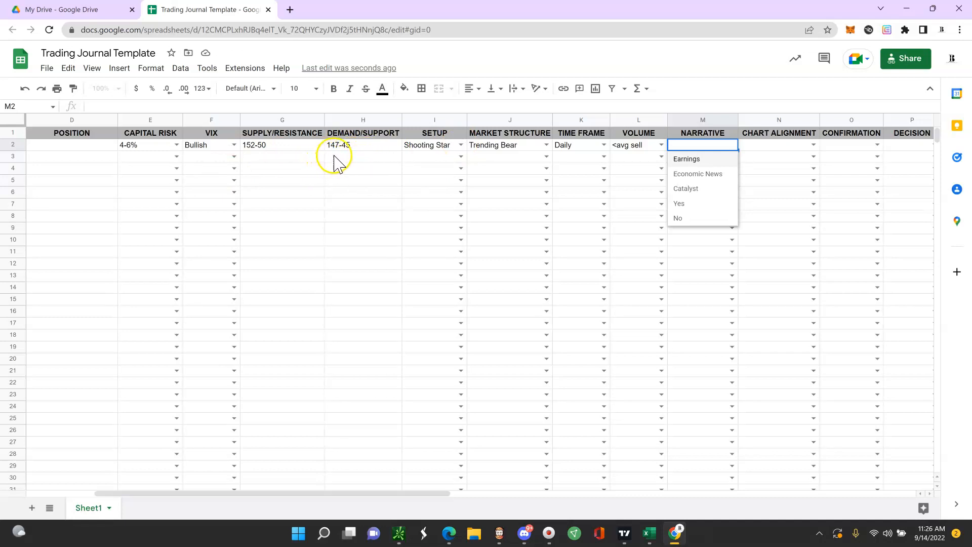
click(698, 176)
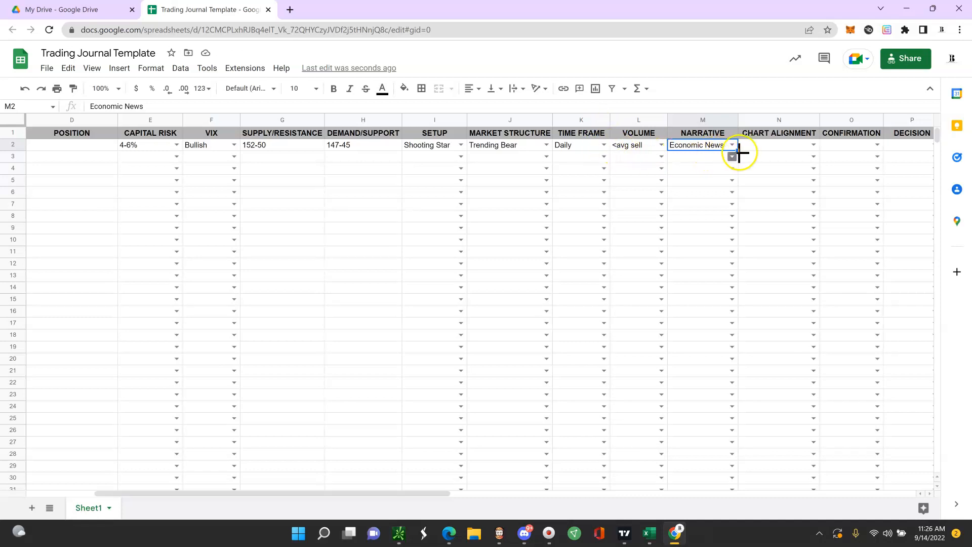
click(814, 147)
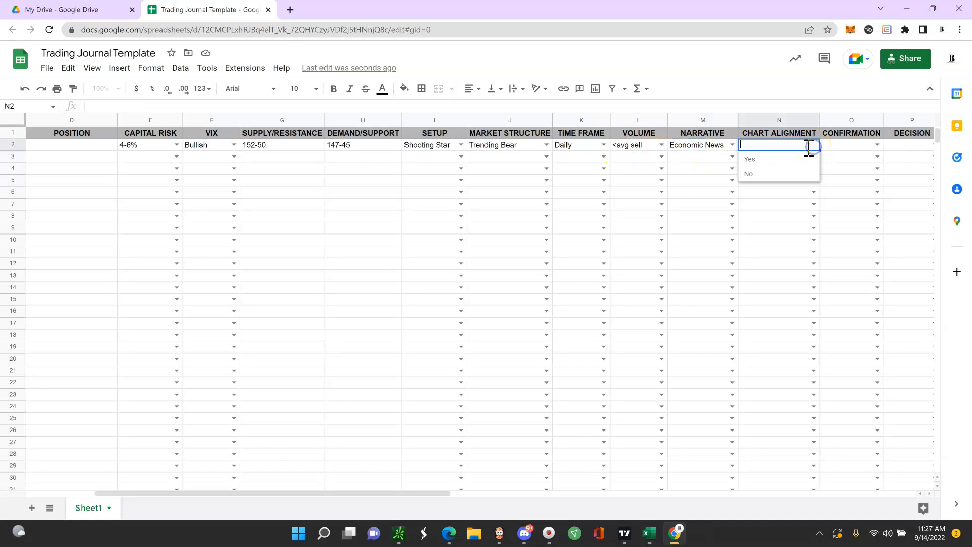
click(769, 160)
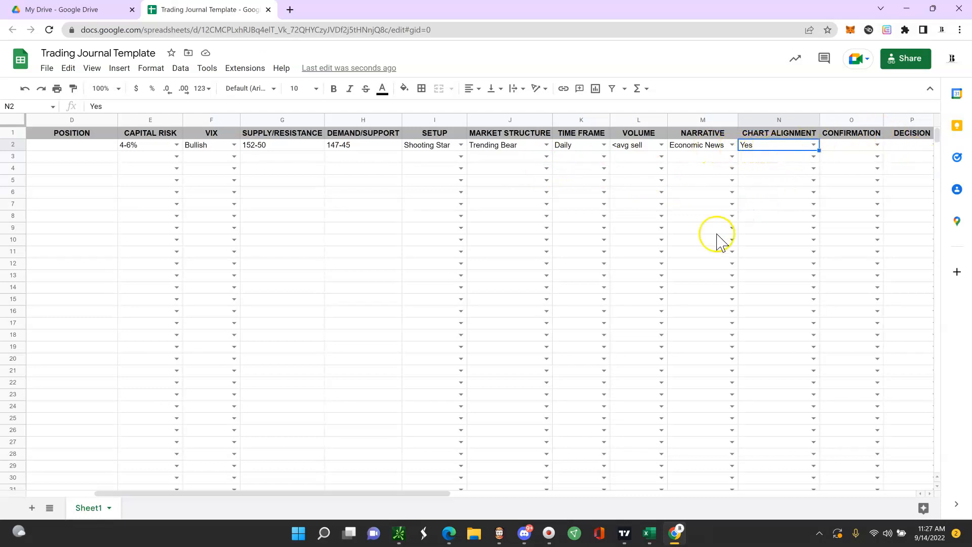
Step: Review the available choices for the META entry's setup, market structure and volume without altering them
drag(422, 494, 377, 502)
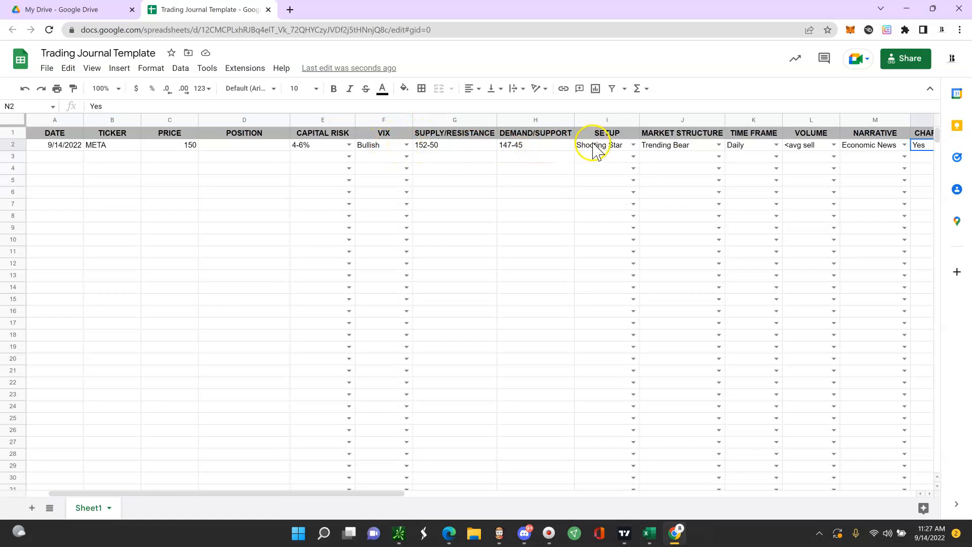
click(633, 148)
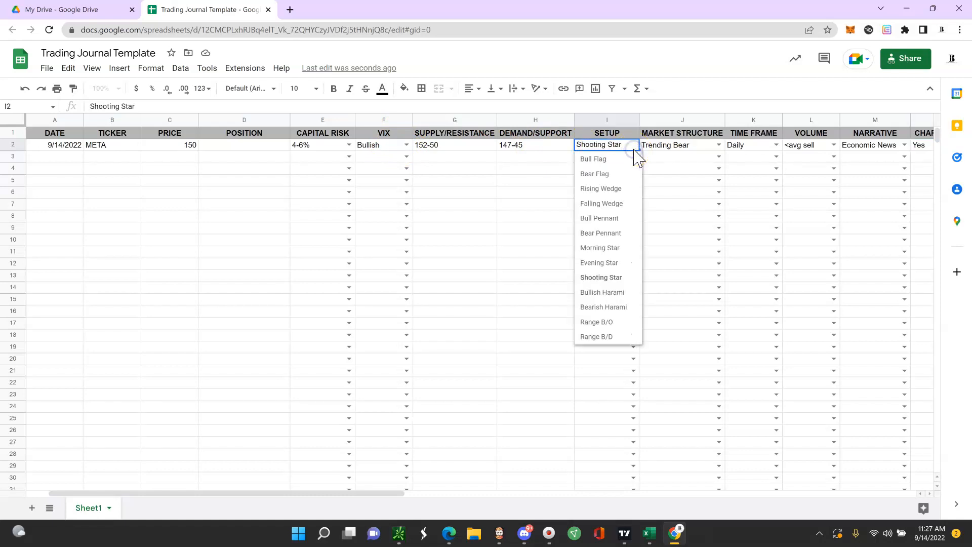
click(630, 106)
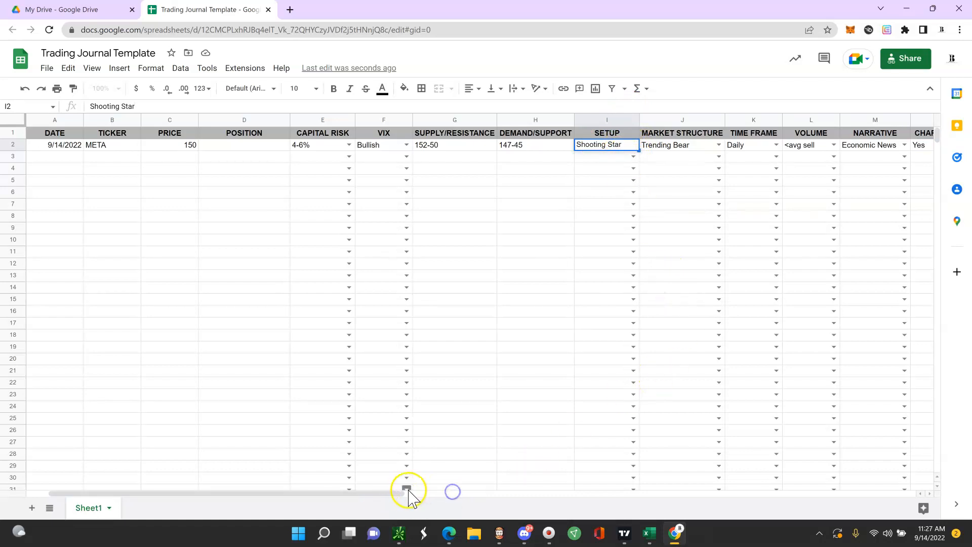
drag(406, 494, 466, 492)
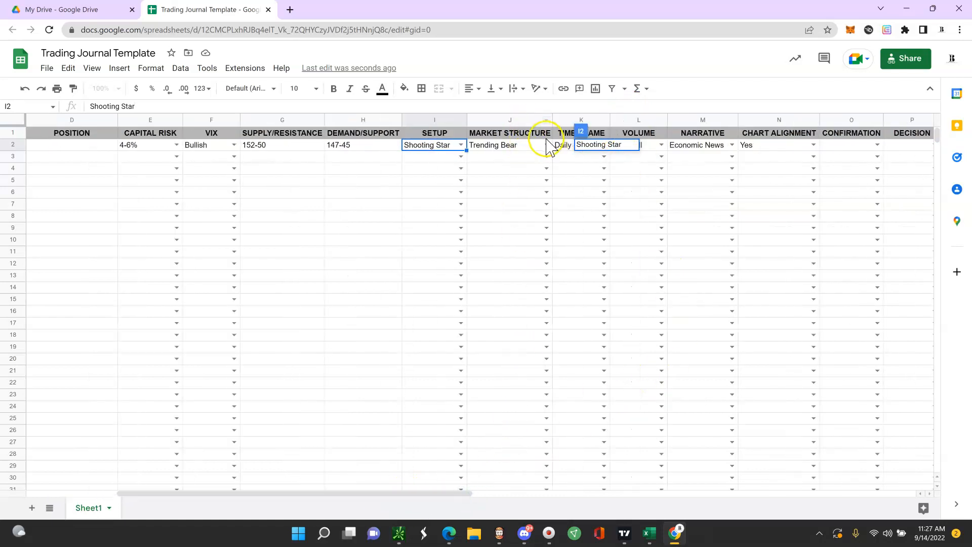
double_click(549, 147)
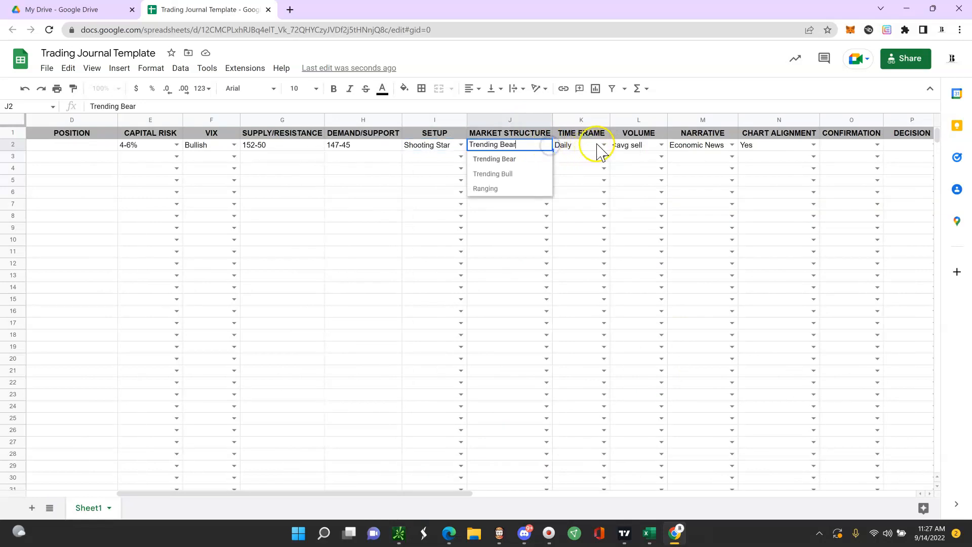
double_click(663, 146)
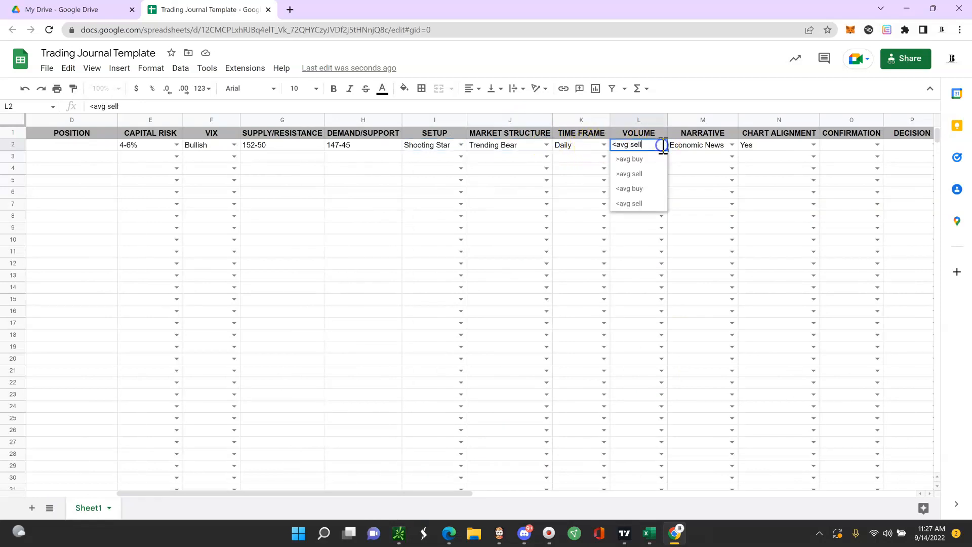
click(678, 103)
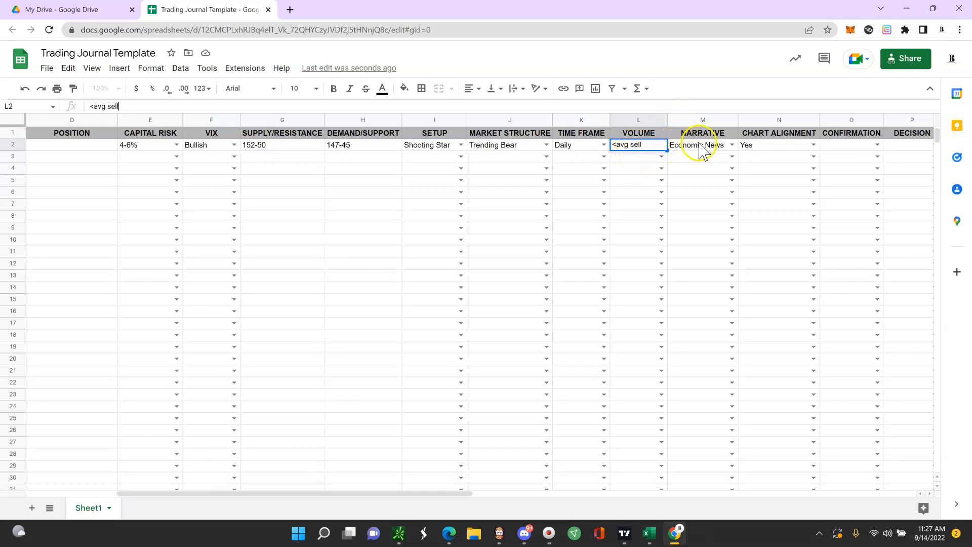
Step: Rate the META entry's confirmation as 6 and set its decision to Enter
click(877, 147)
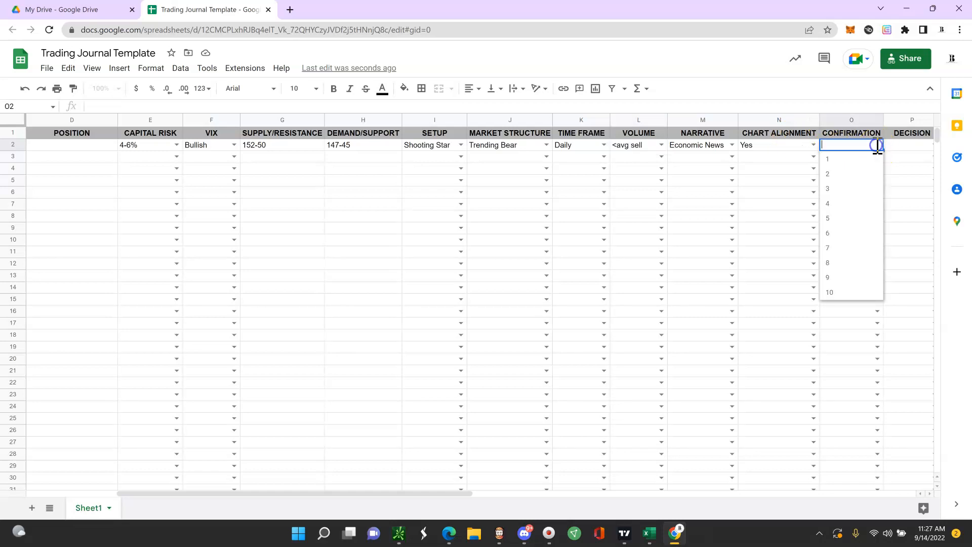
click(831, 234)
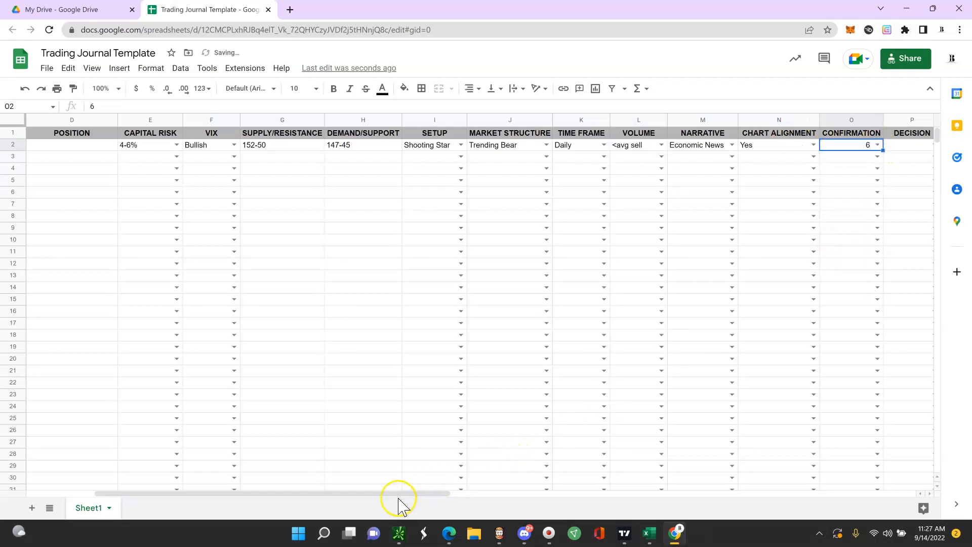
drag(444, 494, 527, 492)
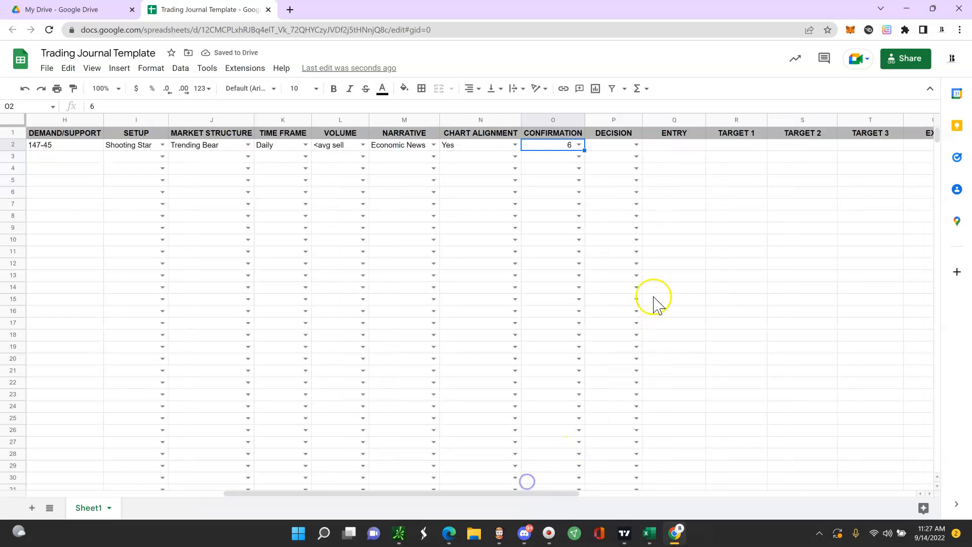
click(638, 147)
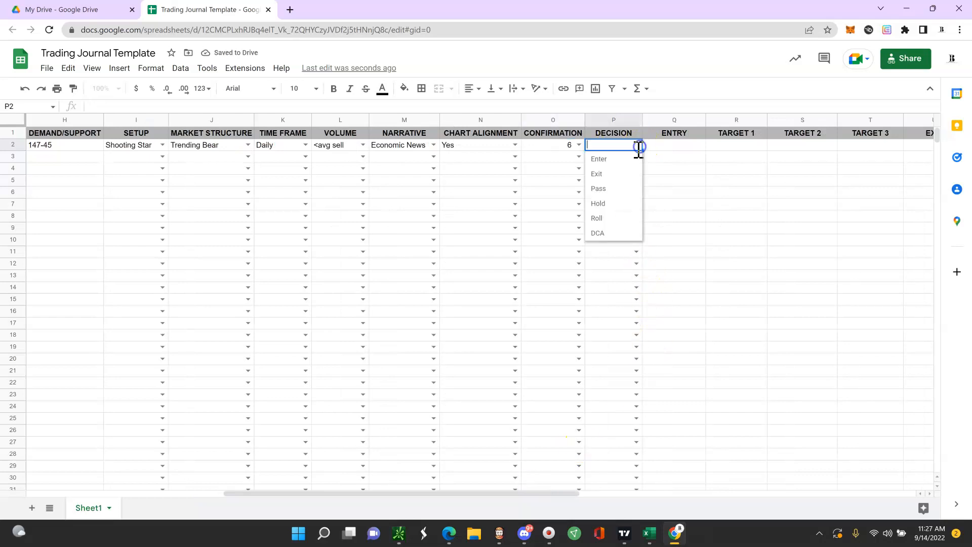
click(617, 162)
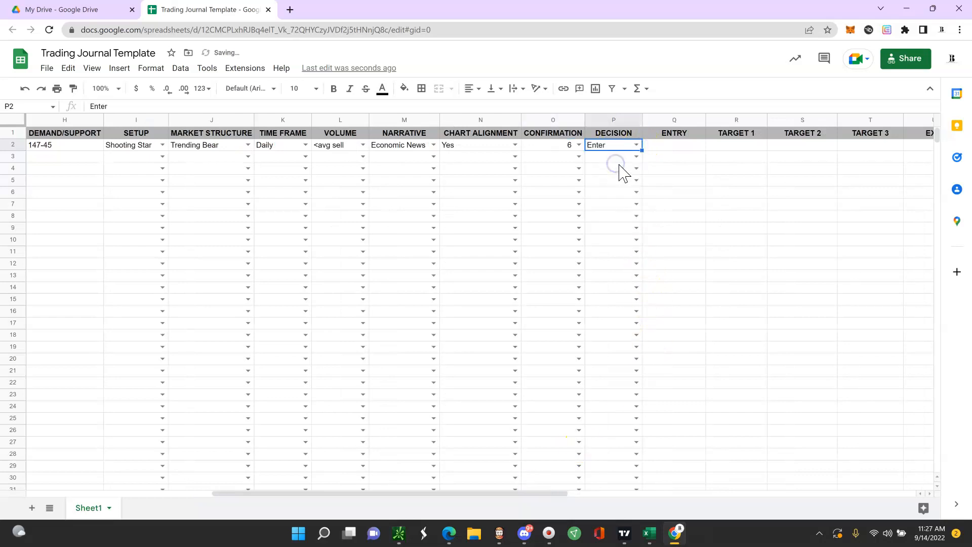
Step: Fill in the META entry's entry price, replacing a first attempt of 150 with 2.00
click(684, 147)
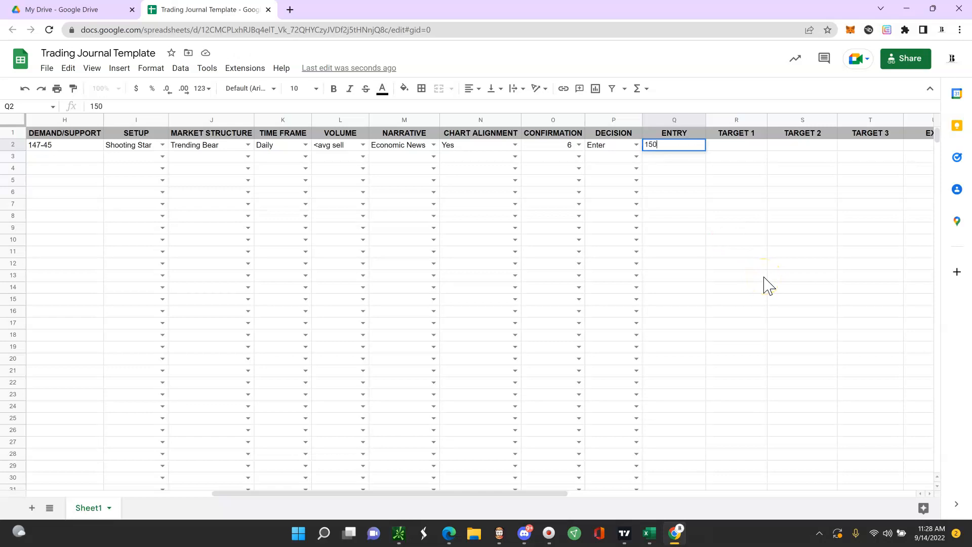
drag(443, 494, 560, 477)
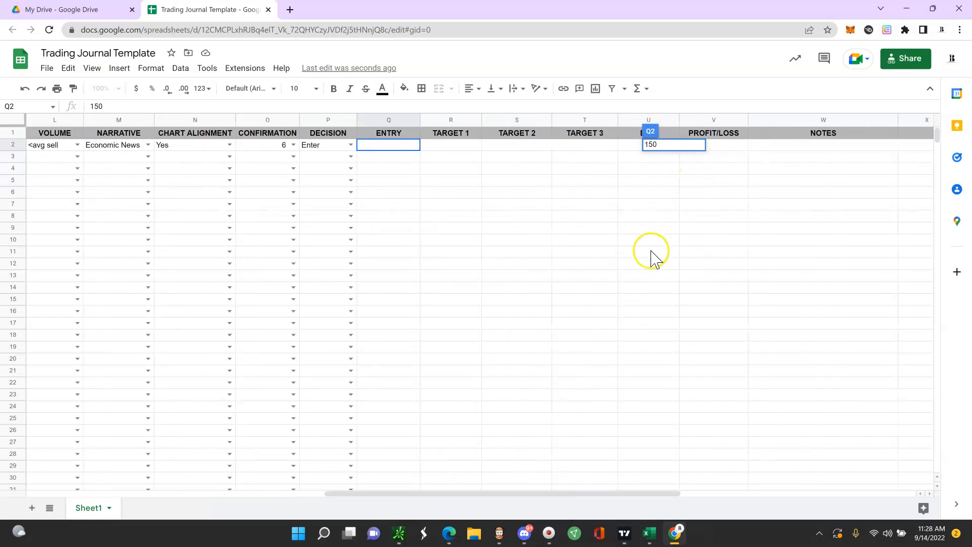
click(411, 148)
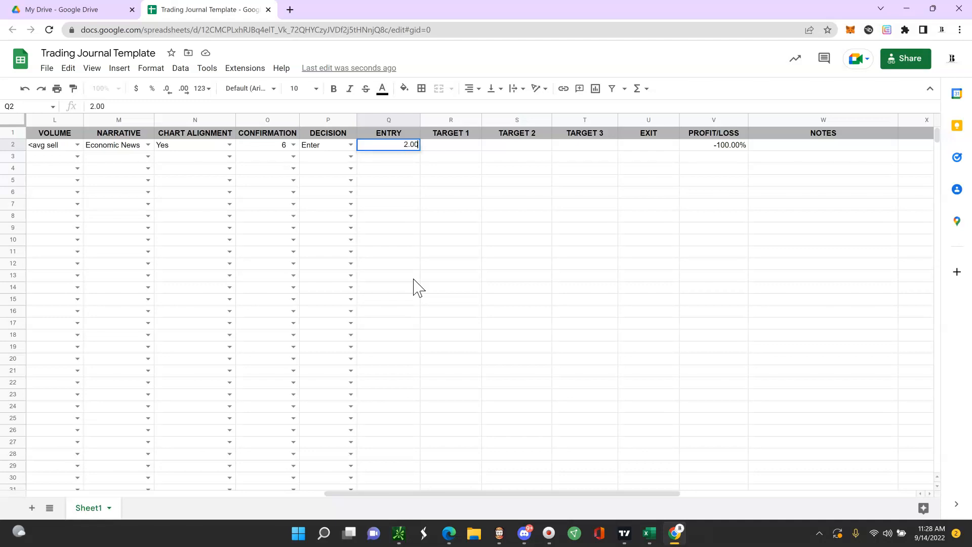
Step: Enter 4 as the META entry's exit price and revise it to 3.5
click(623, 147)
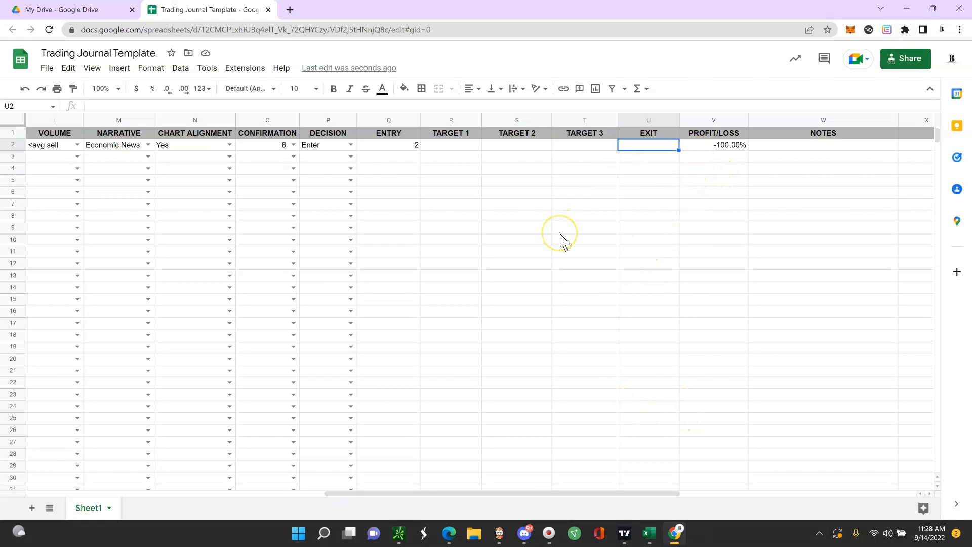
key(Return)
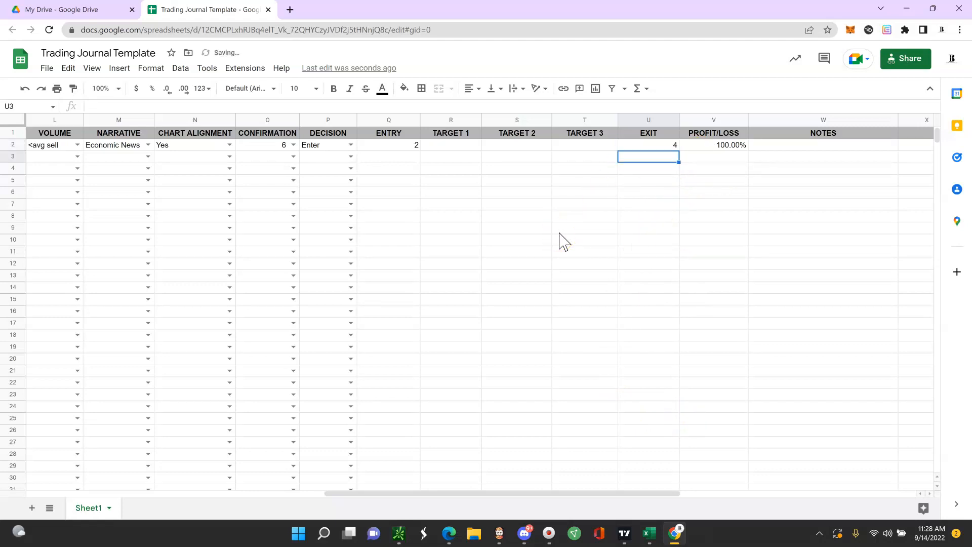
click(670, 148)
key(Return)
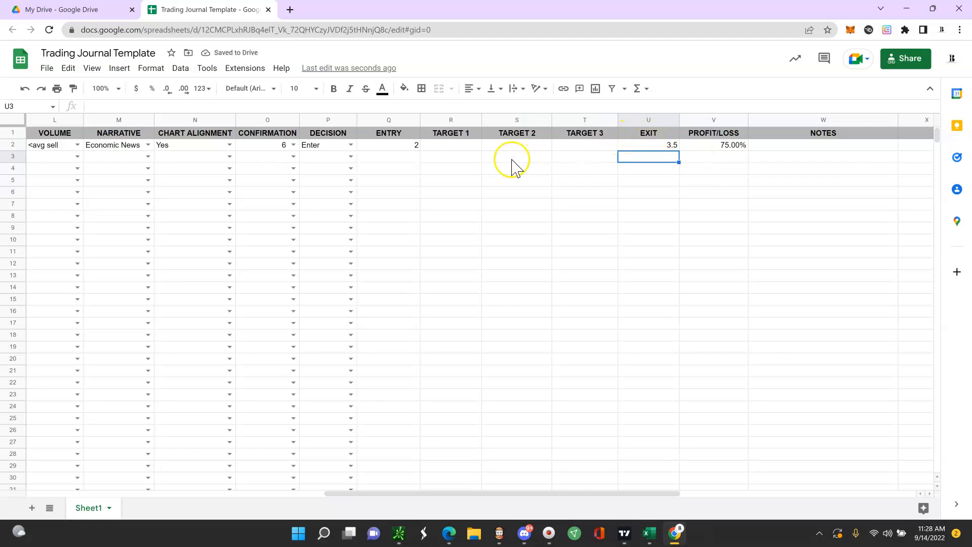
Step: Enter the META entry's three targets: 2.5 for Target 1, 3.5 for Target 2 and 3.75 for Target 3
click(449, 146)
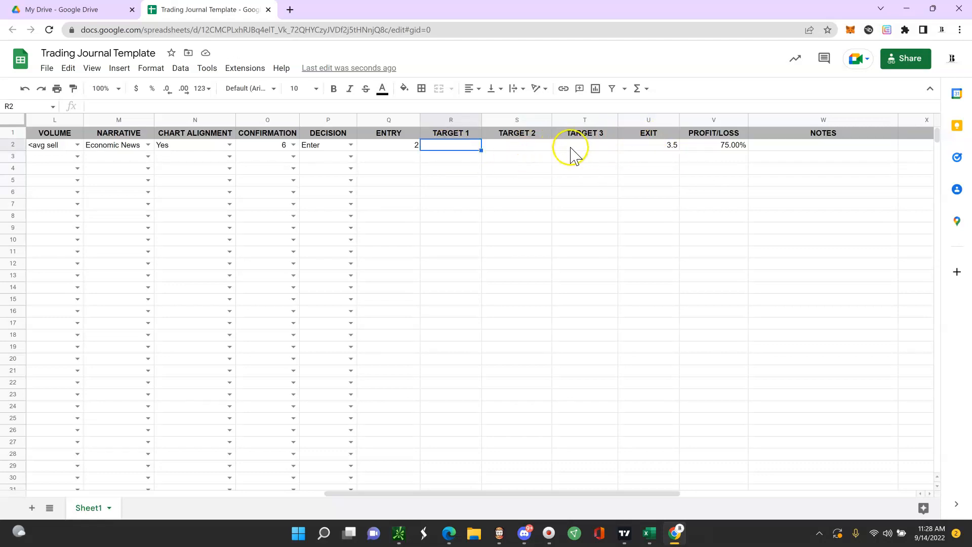
click(449, 143)
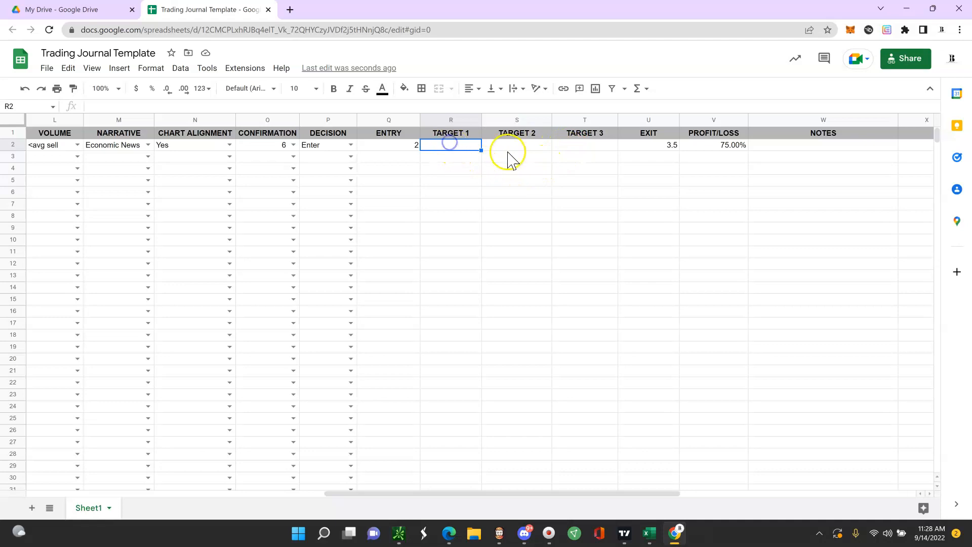
text(2.5)
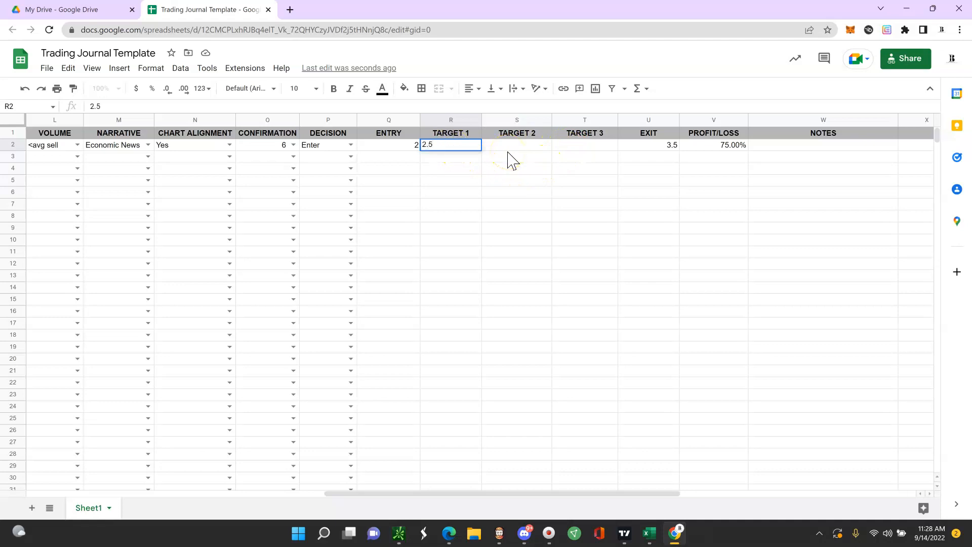
key(Tab)
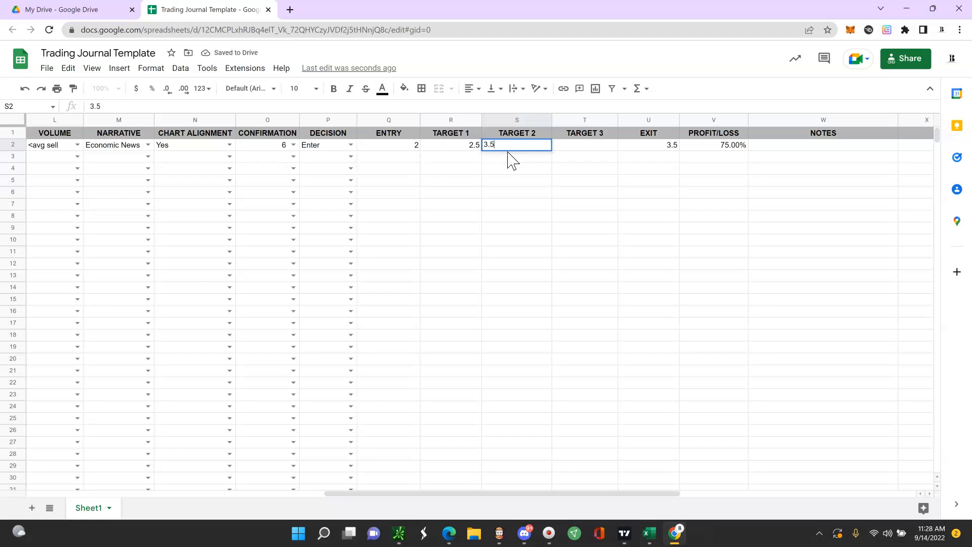
key(Tab)
text(3)
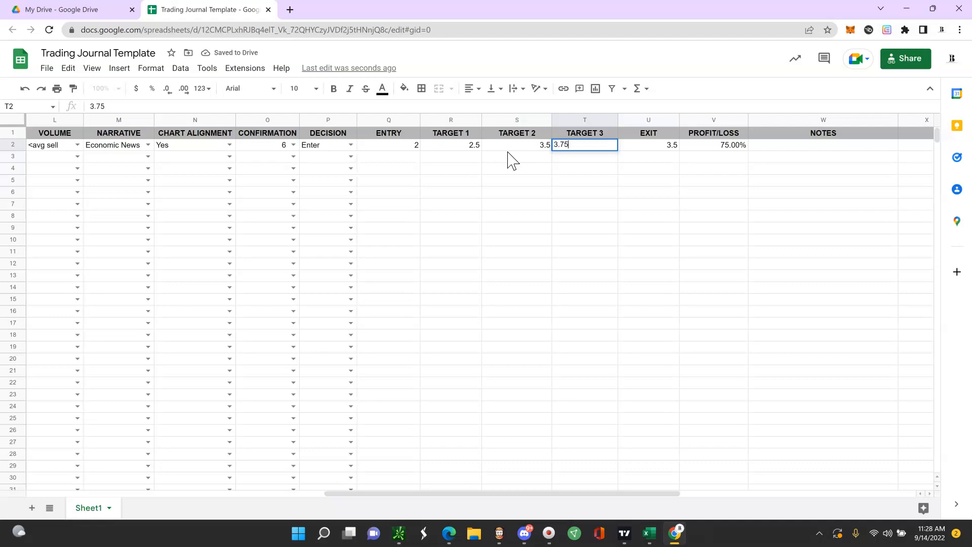
key(Return)
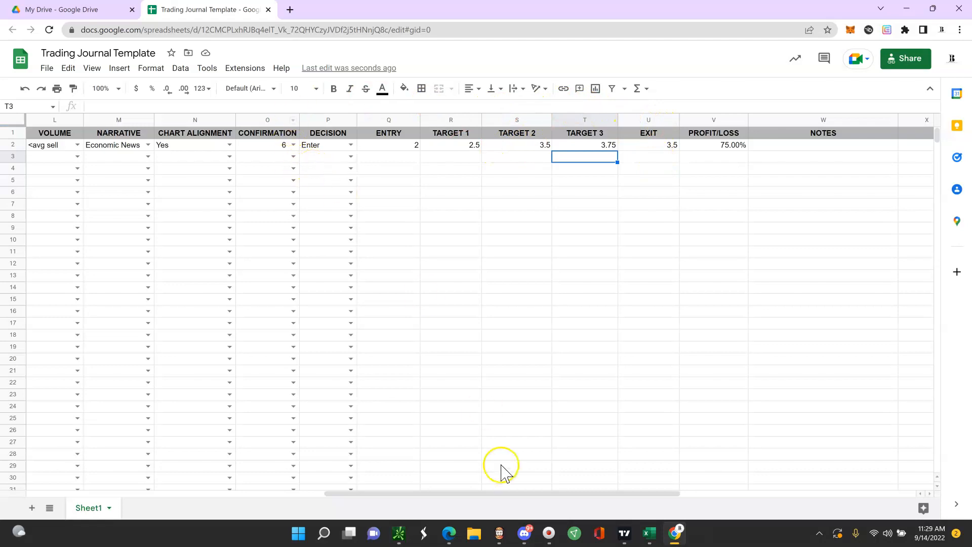
Step: Review the whole META row from the date to the notes column, including the available decision choices
drag(483, 496, 198, 511)
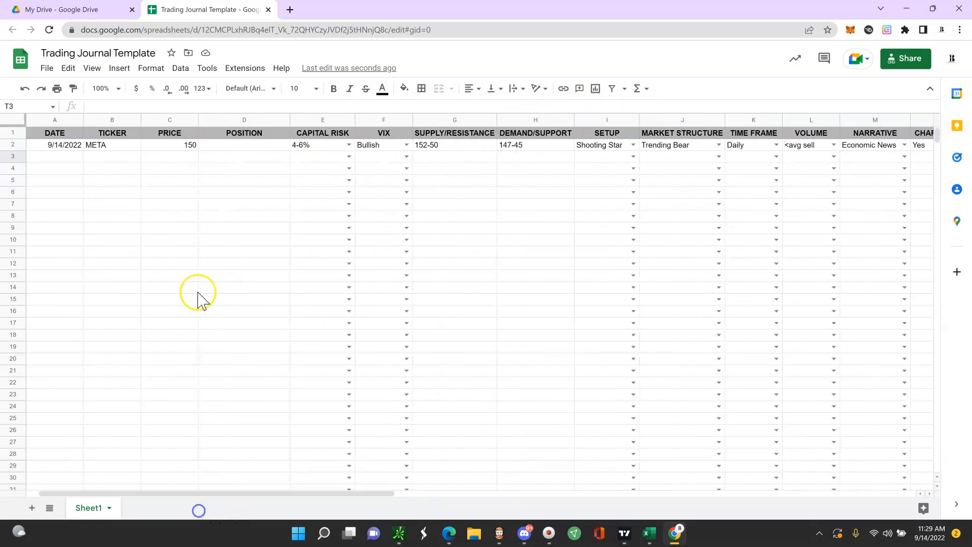
drag(334, 502, 627, 473)
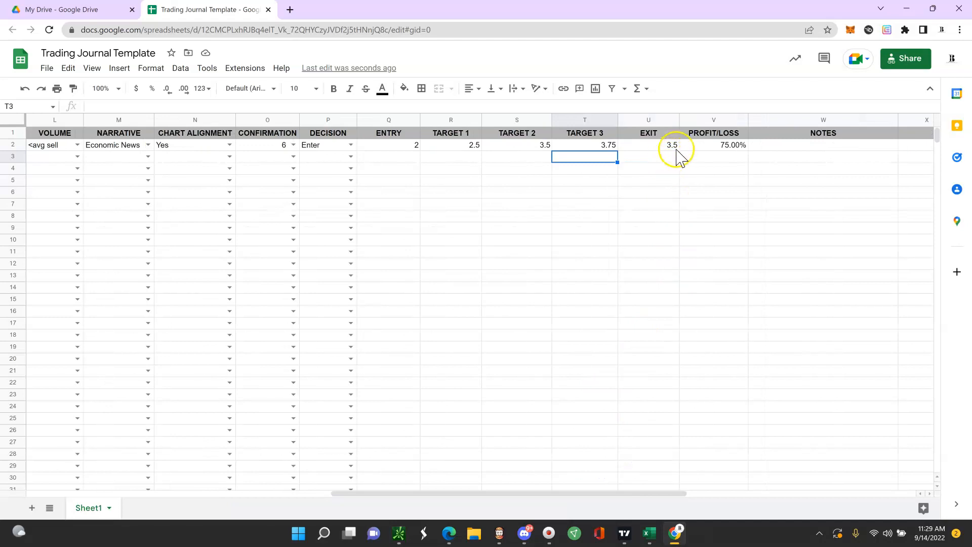
click(351, 145)
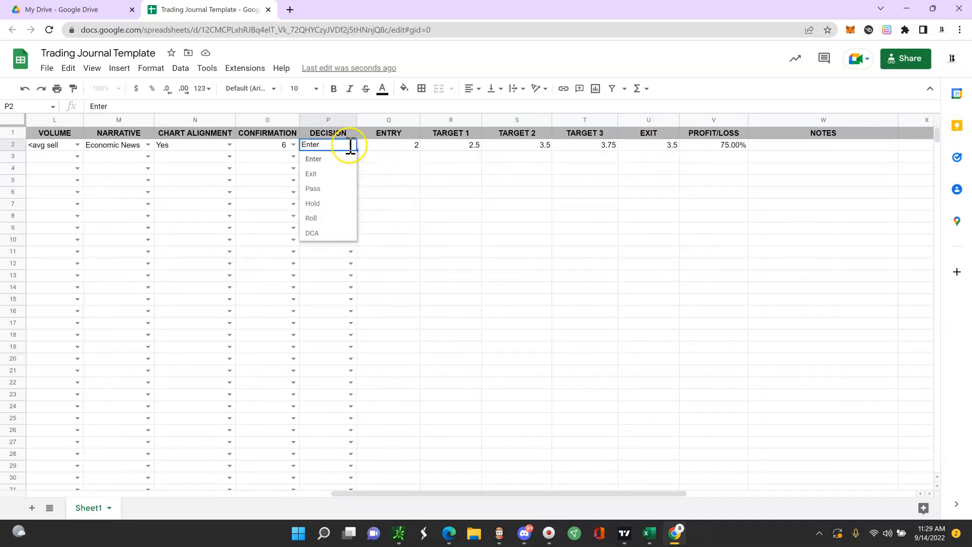
click(455, 204)
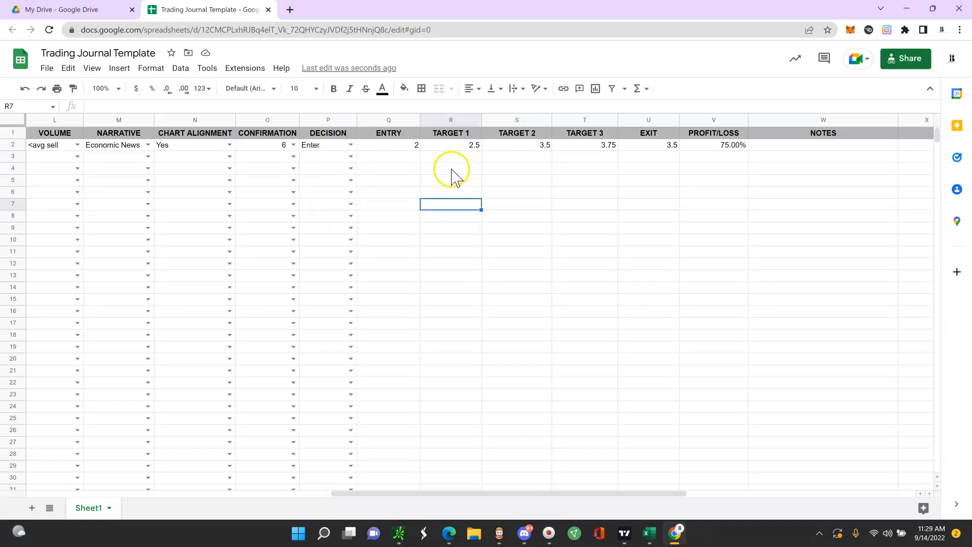
click(768, 145)
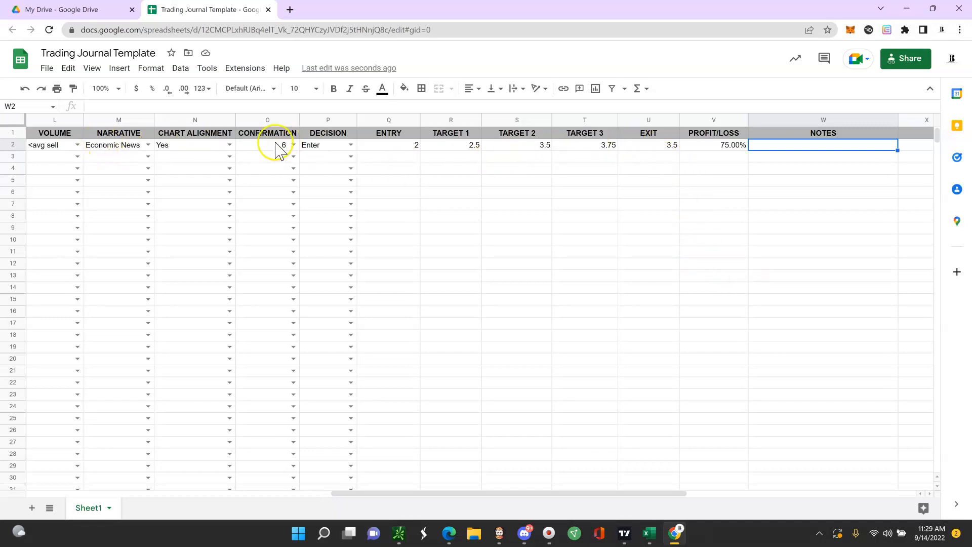
drag(553, 496, 600, 505)
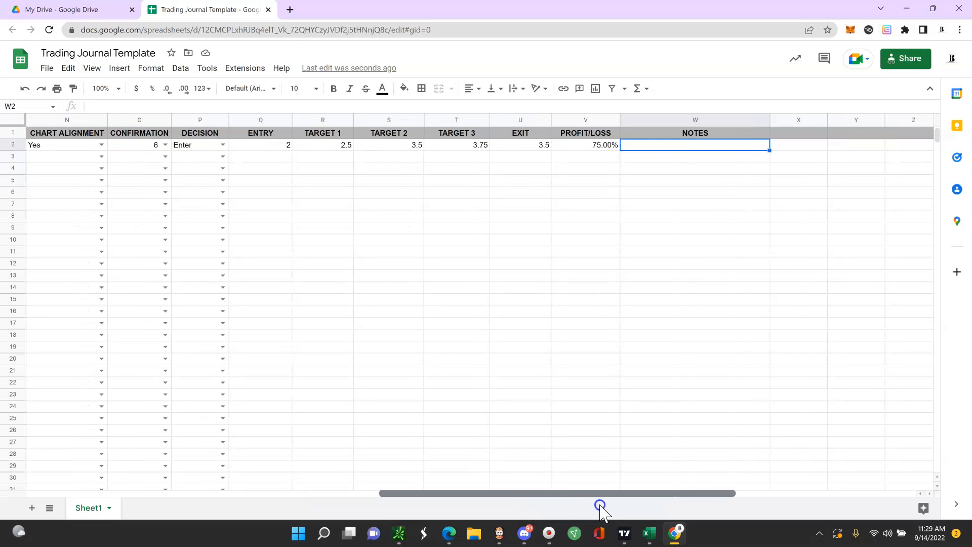
drag(601, 506, 210, 508)
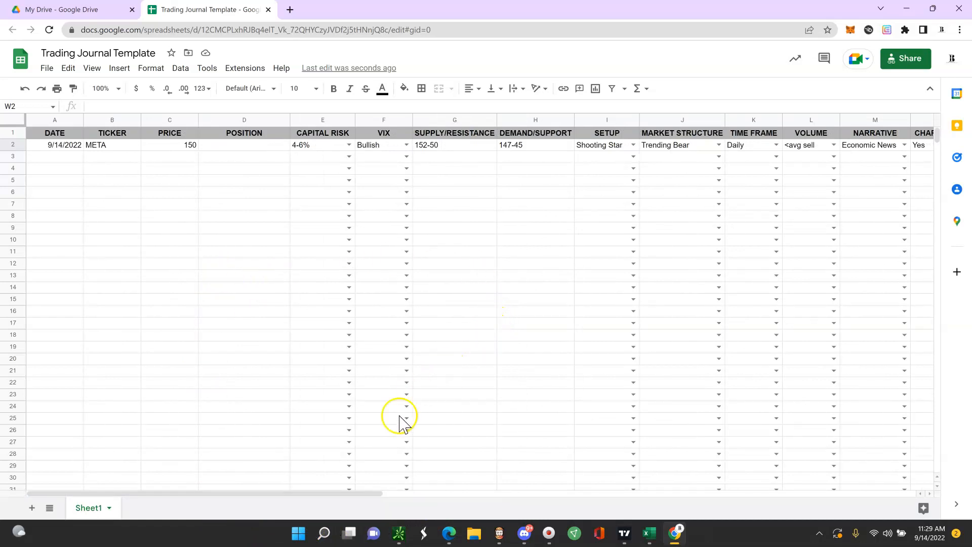
drag(360, 495, 695, 489)
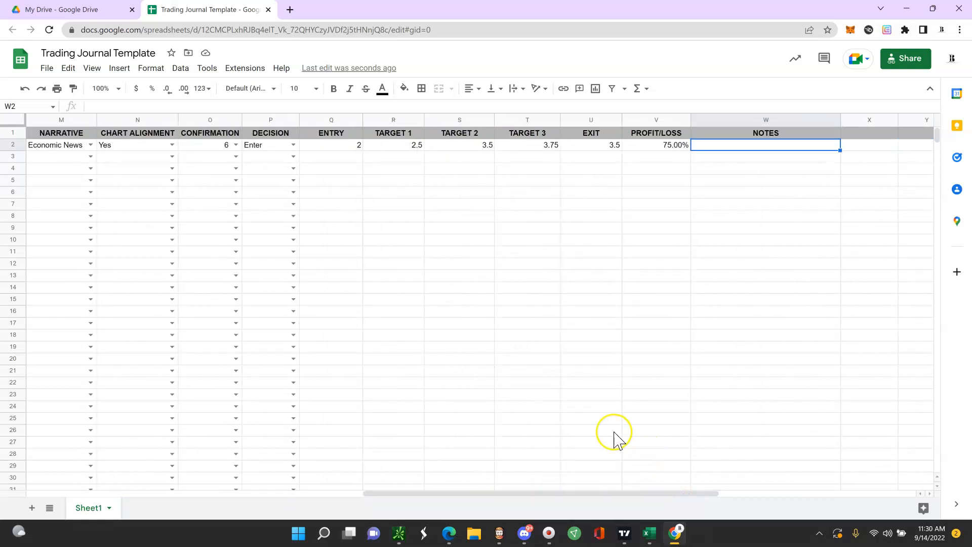